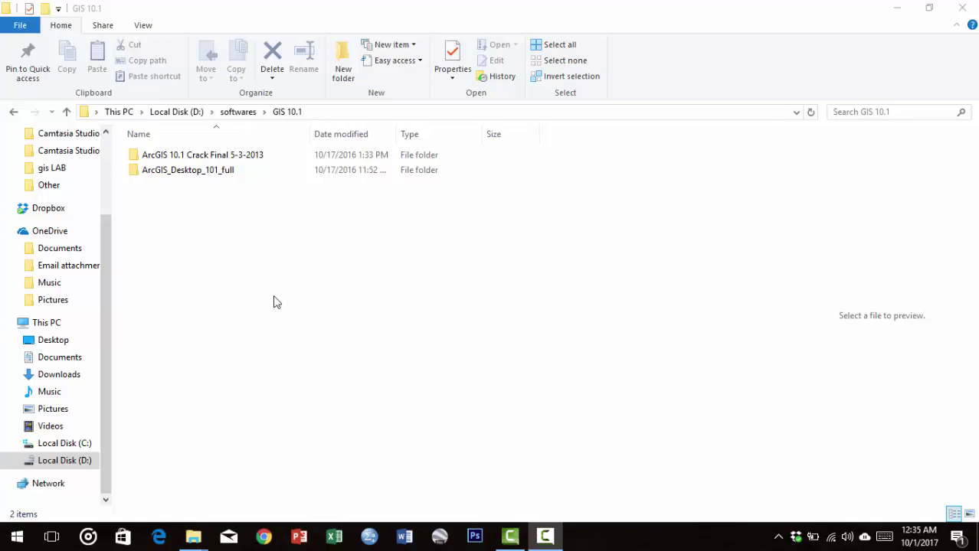
Step: Open the ArcGIS_Desktop_101_full folder and select the ESRI setup launcher
double_click(185, 177)
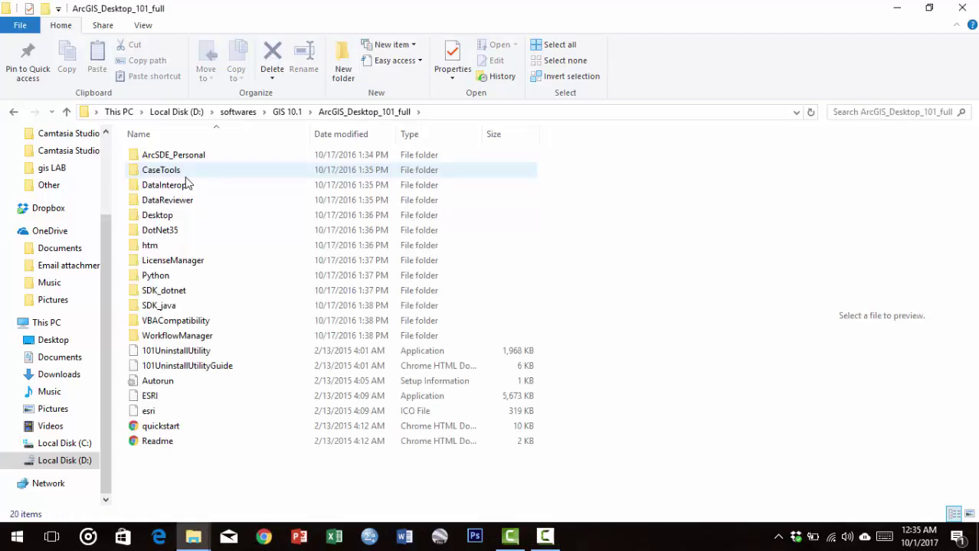
click(173, 402)
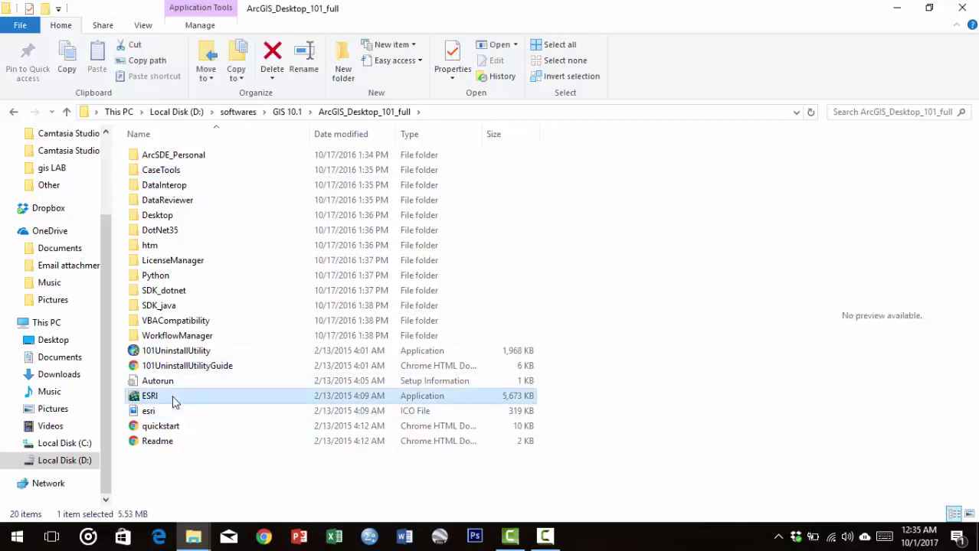
Step: Run the ESRI launcher to start the ArcGIS for Desktop 10.1 setup wizard
double_click(173, 399)
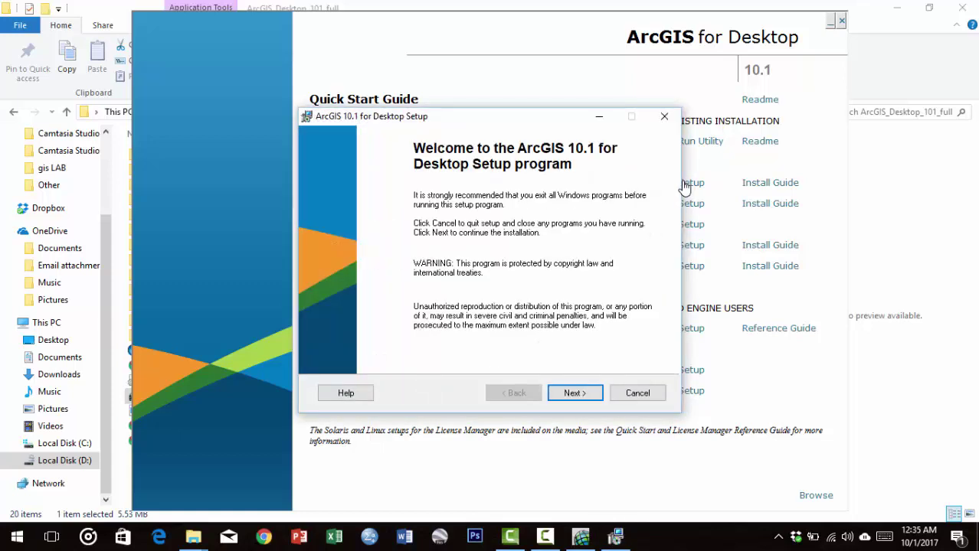
Step: Install ArcGIS for Desktop as Complete, accepting the license and default install and Python folders
click(563, 393)
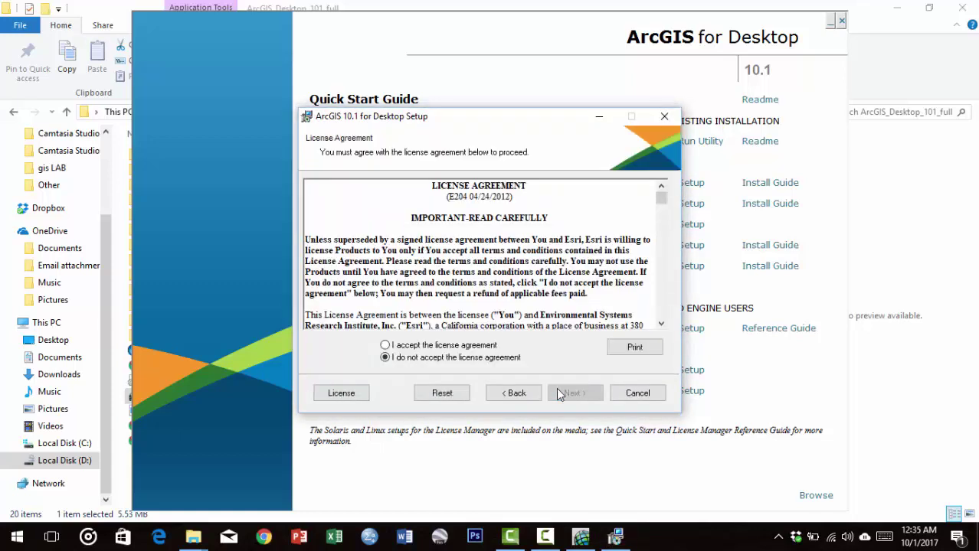
click(456, 346)
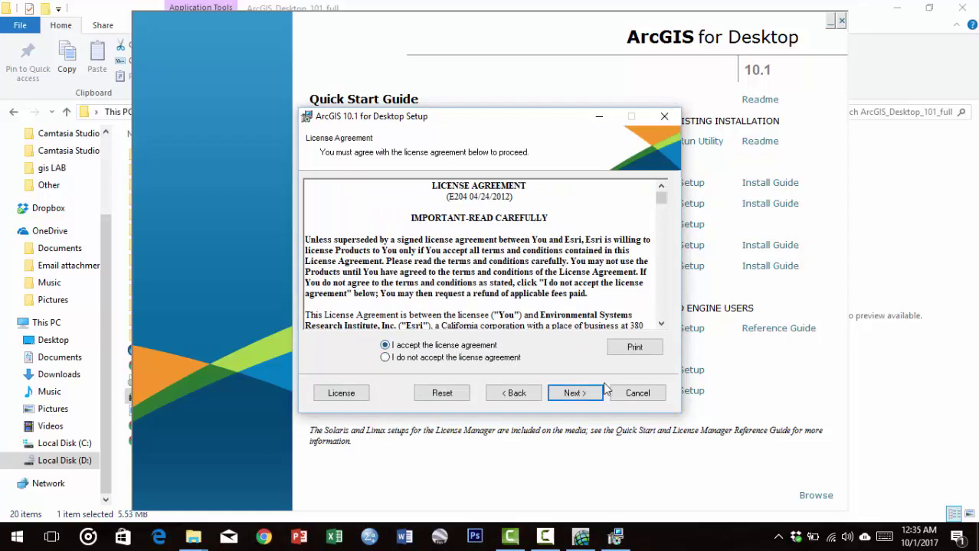
click(592, 395)
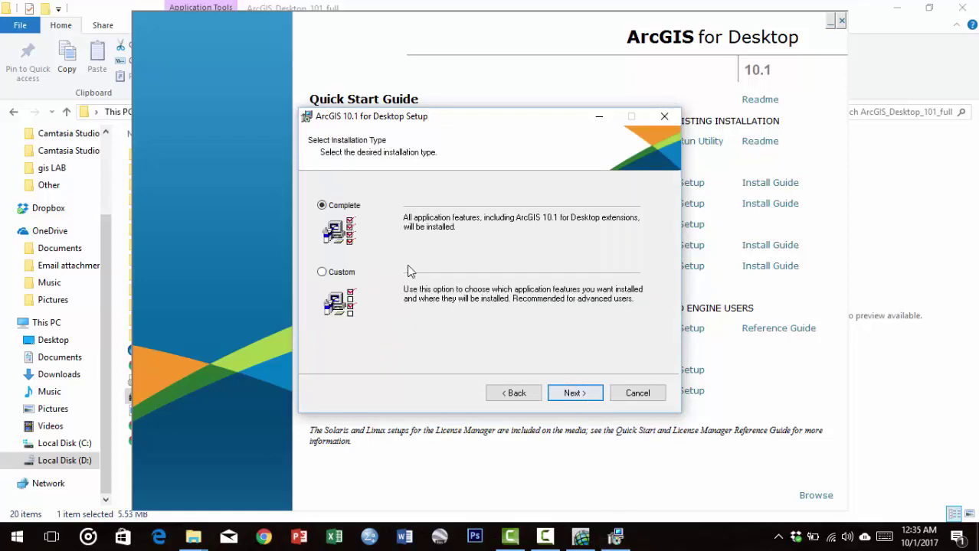
click(570, 395)
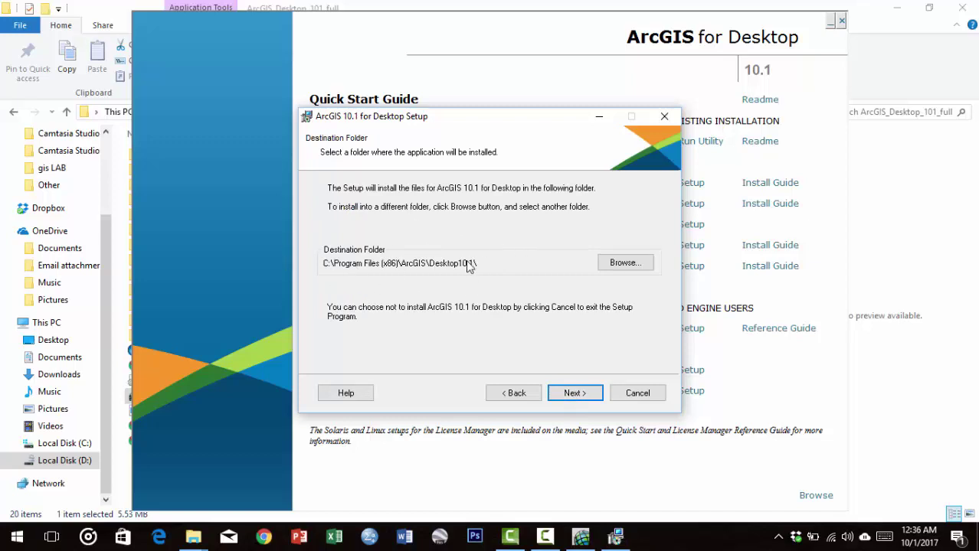
click(580, 395)
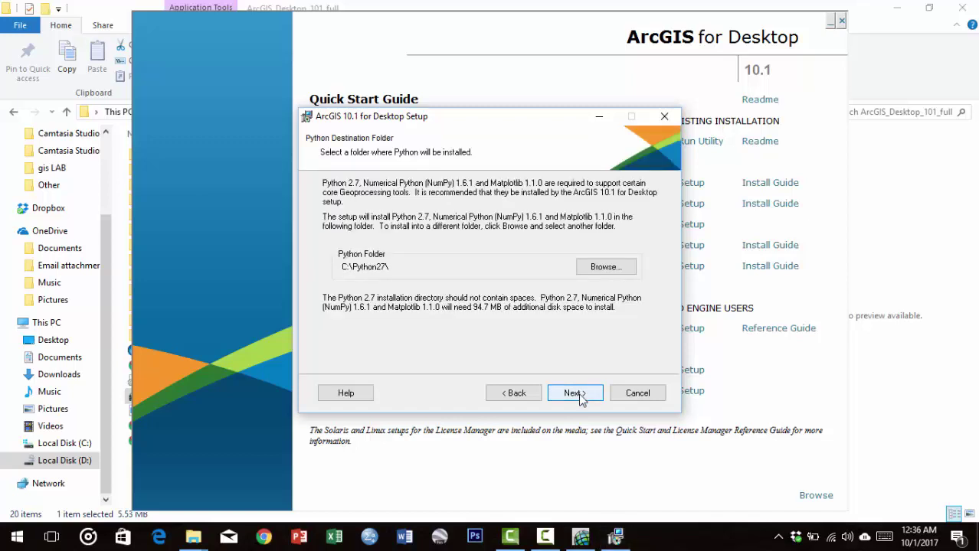
click(579, 398)
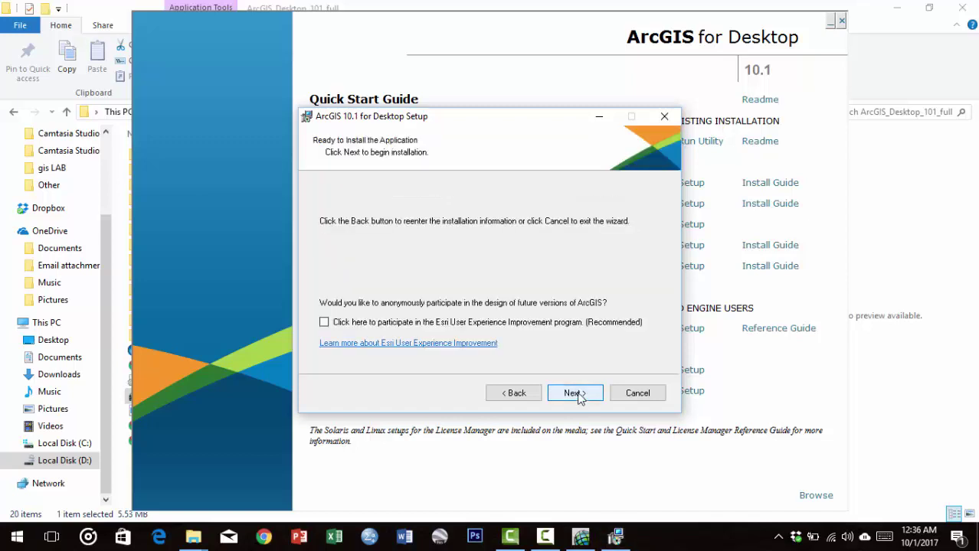
click(578, 396)
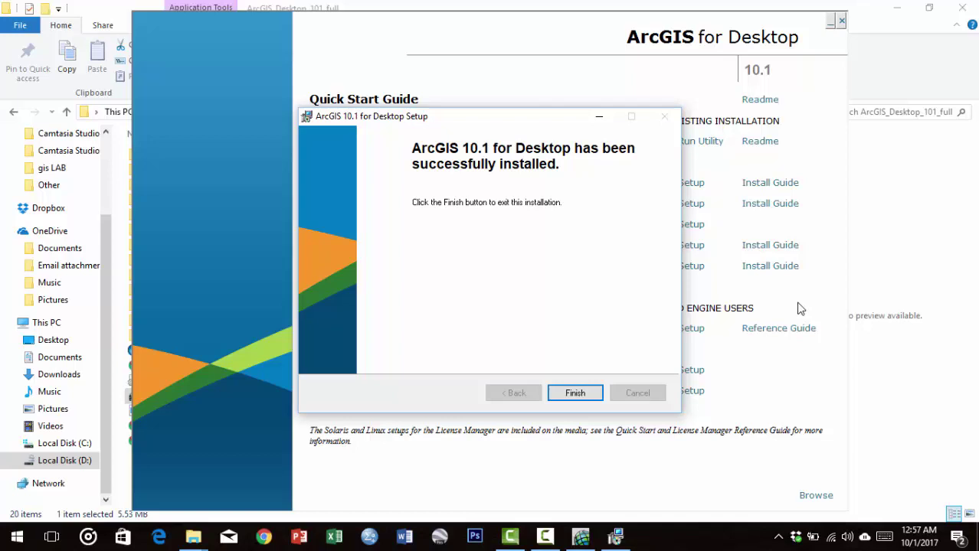
click(570, 400)
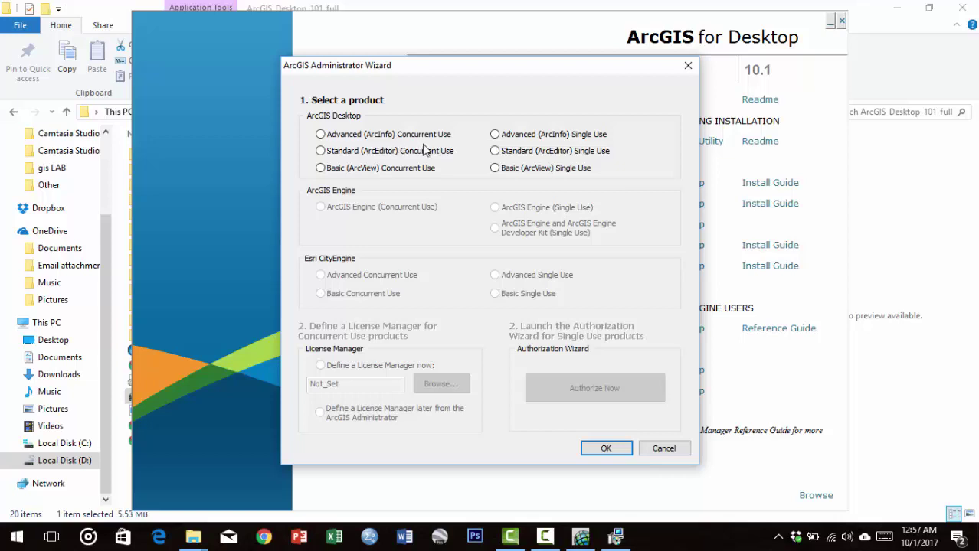
Step: Choose Advanced (ArcInfo) Concurrent Use, define the License Manager later, and close the installer
click(321, 135)
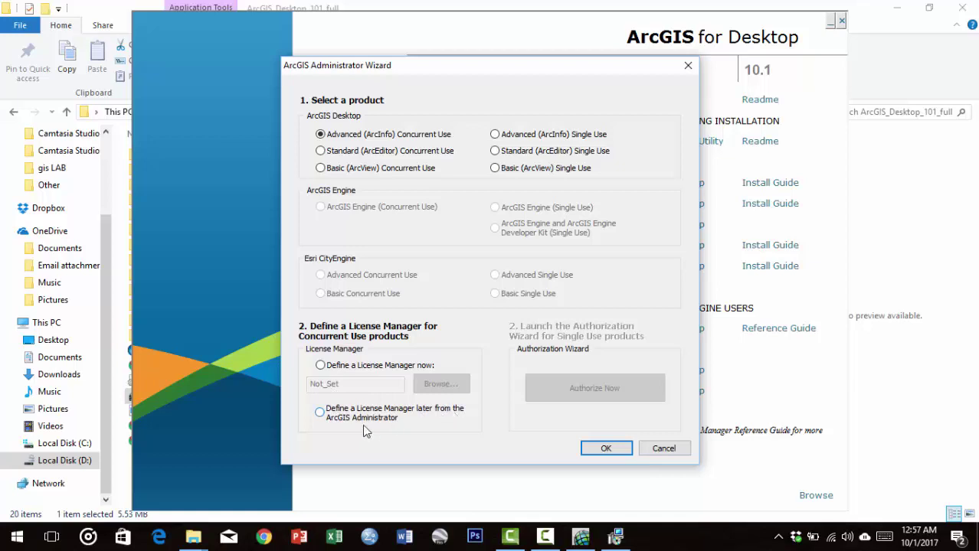
click(320, 413)
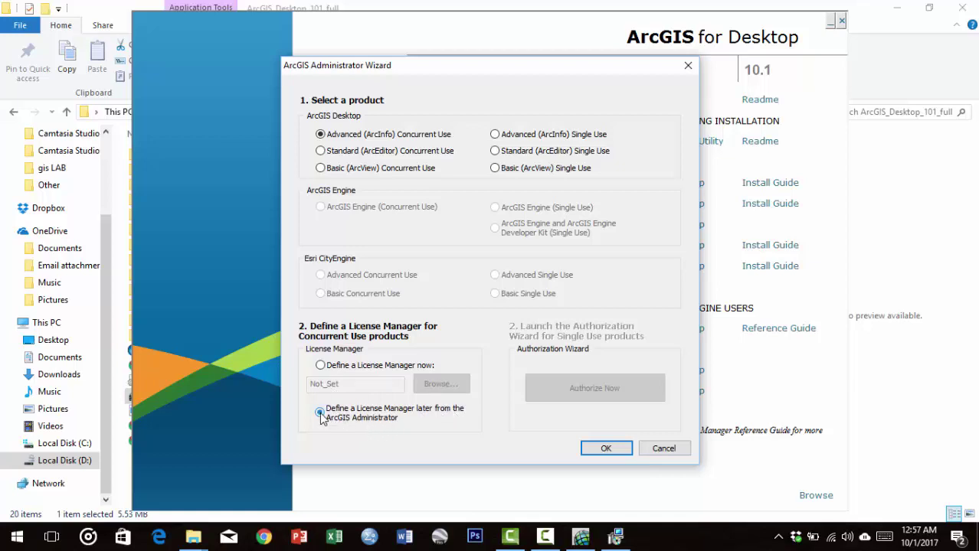
click(602, 452)
click(590, 393)
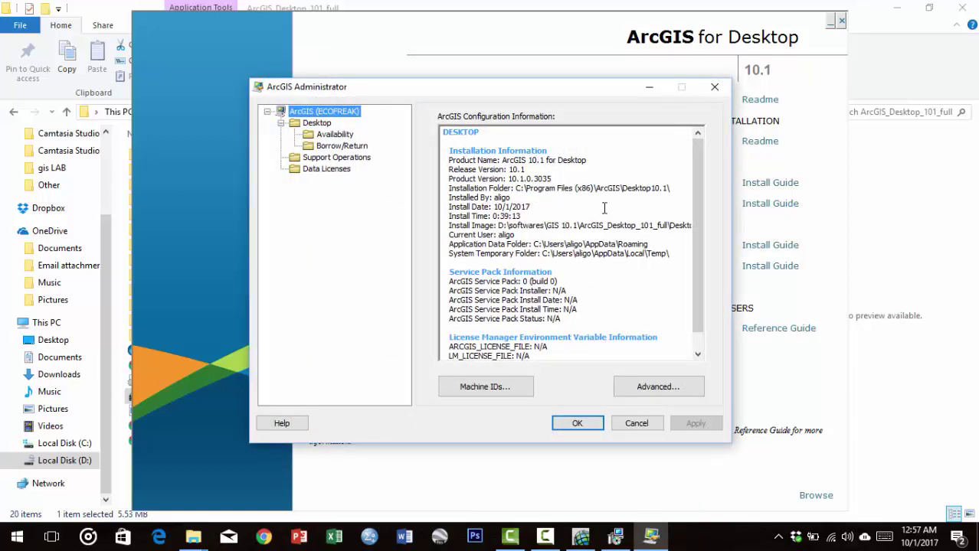
Step: Browse into ArcGIS 10.1 Crack Final 5-3-2013 > License Manager (Pre-Release Version) and select Setup
click(865, 85)
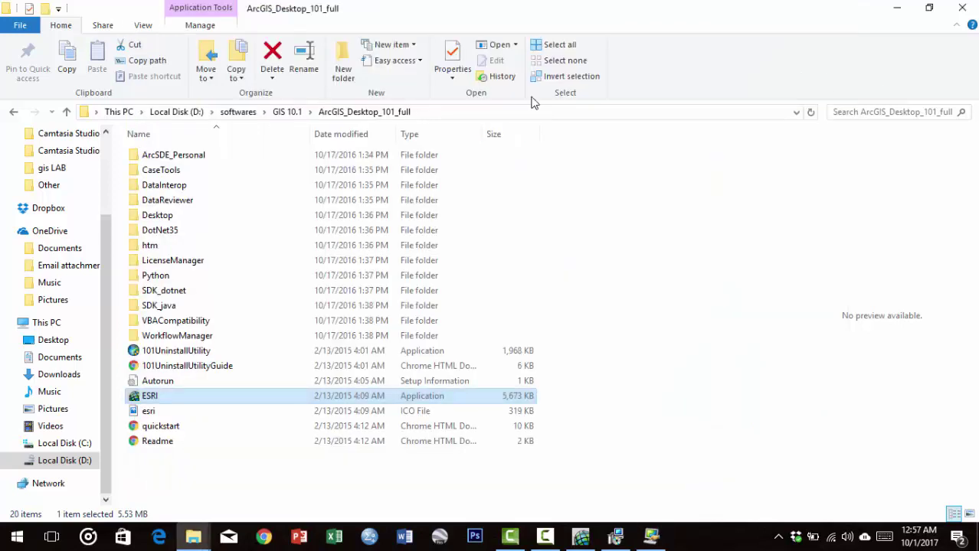
click(67, 112)
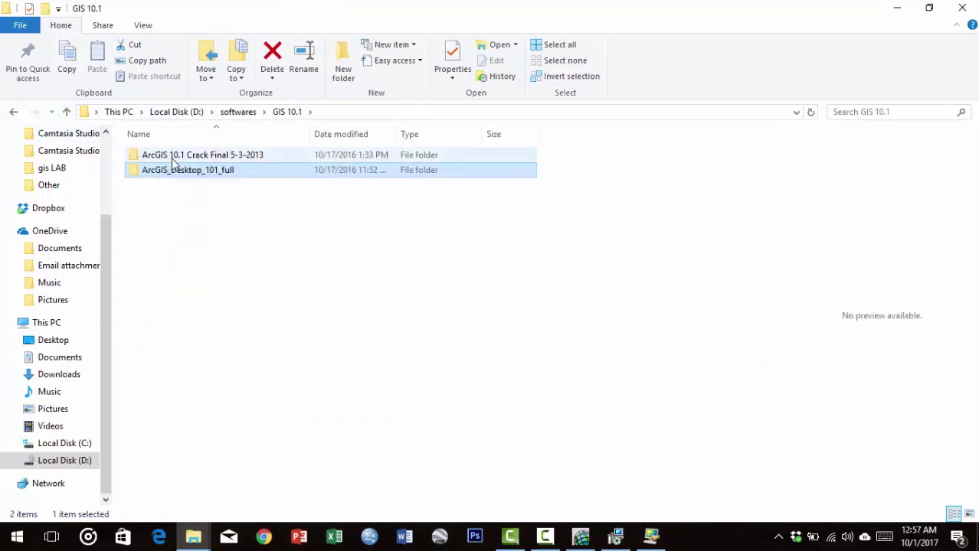
double_click(205, 158)
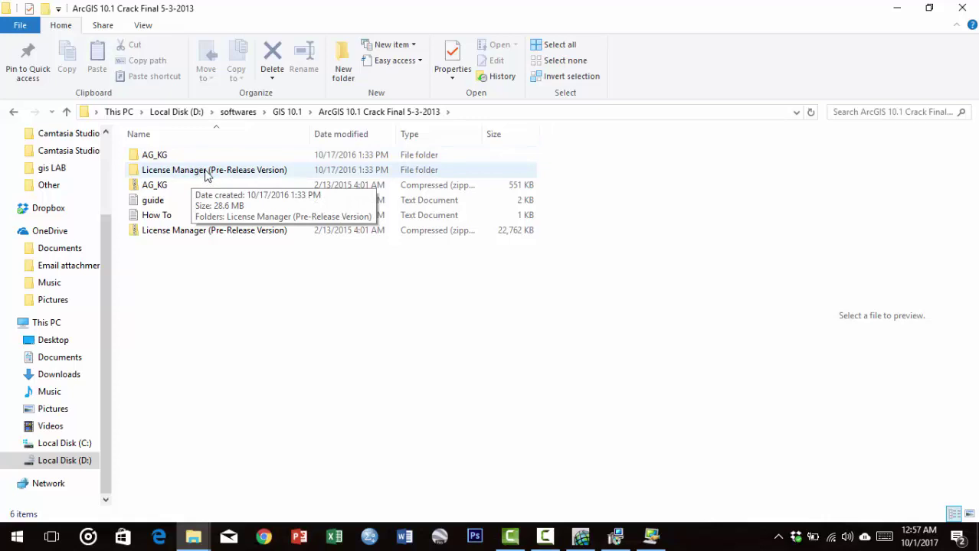
double_click(206, 171)
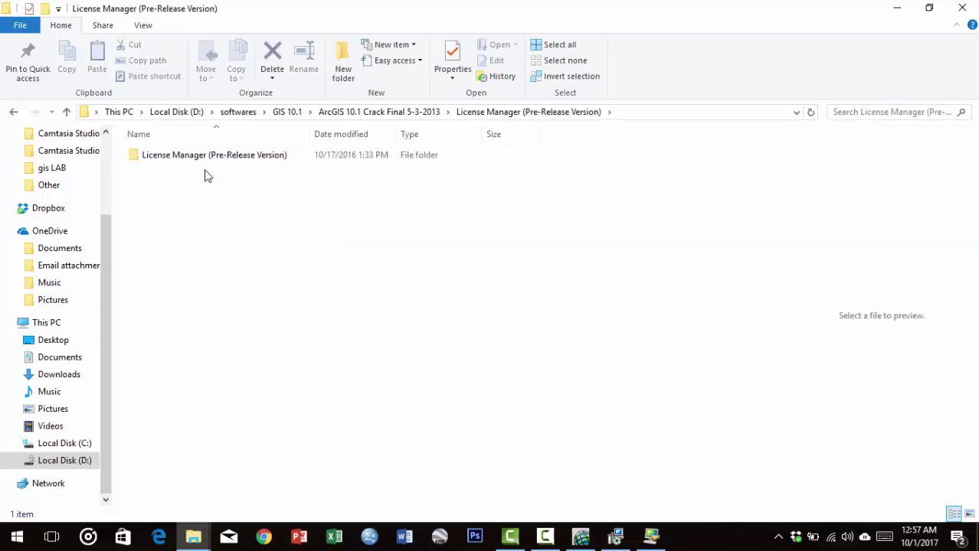
double_click(205, 157)
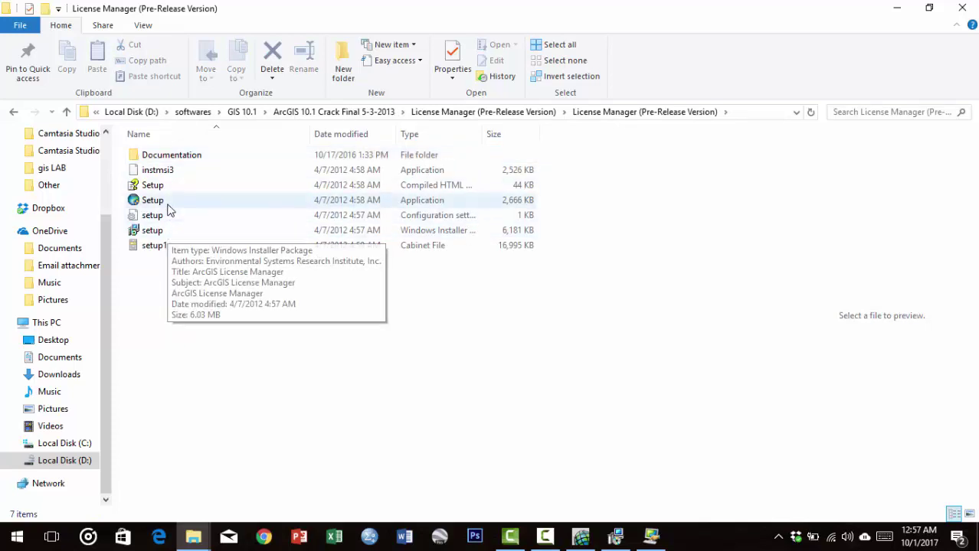
click(167, 204)
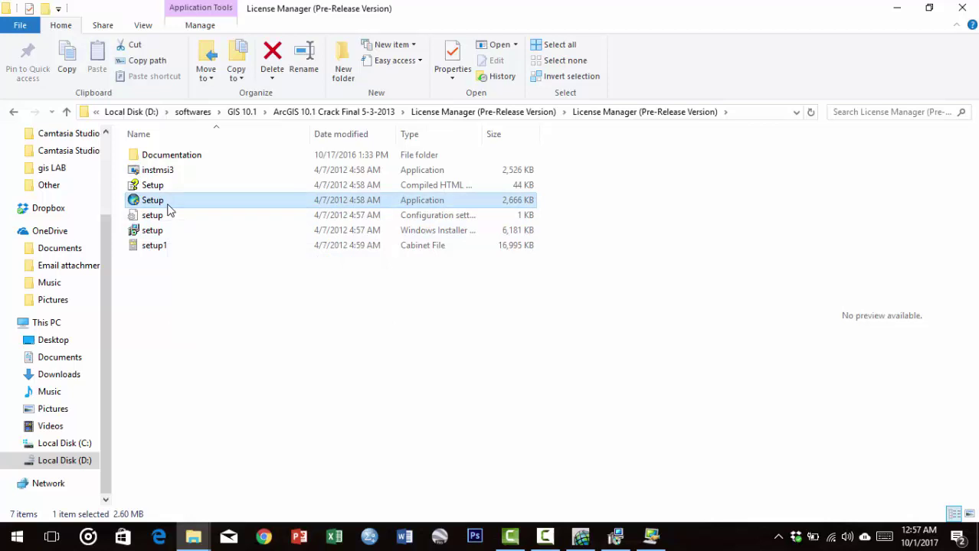
Step: Install the License Manager with the license accepted and default folder, then close its Administrator
double_click(168, 204)
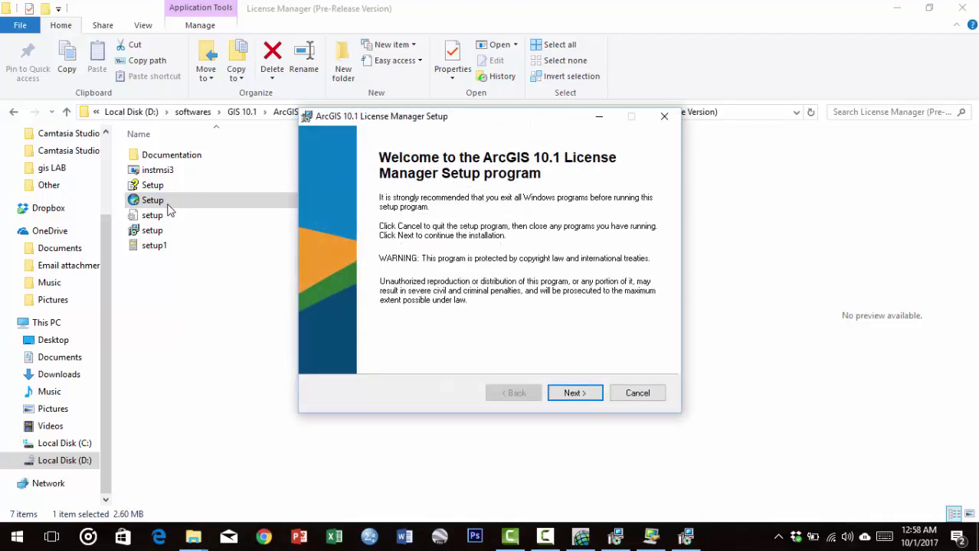
click(564, 394)
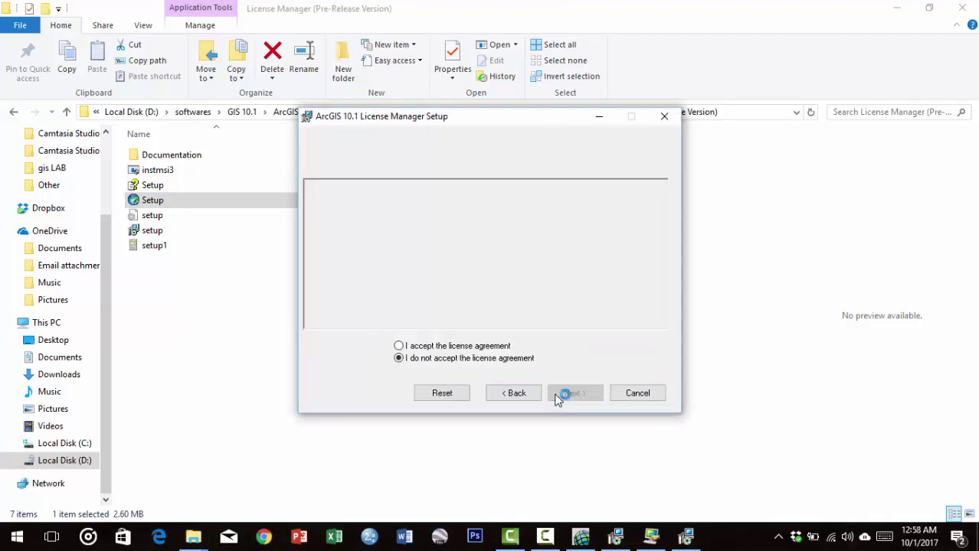
click(474, 346)
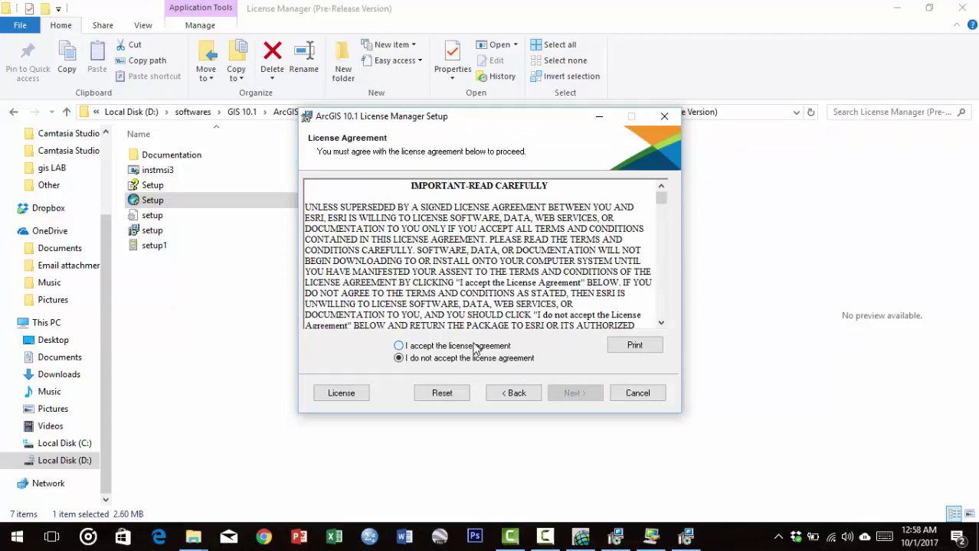
click(572, 397)
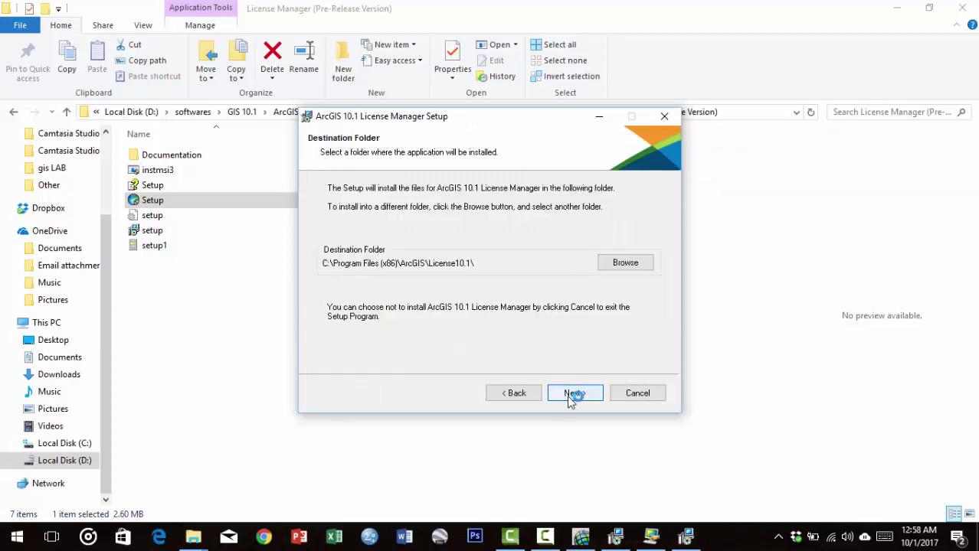
click(573, 395)
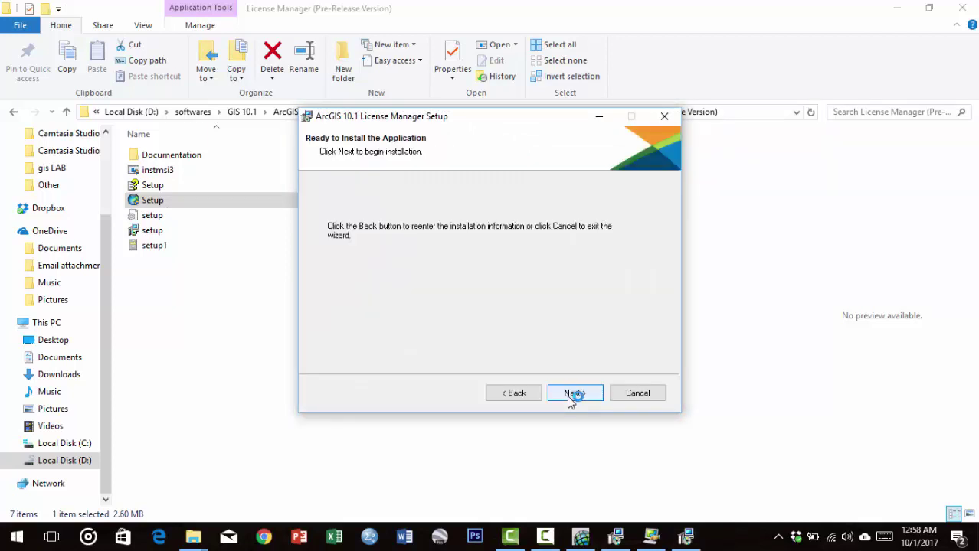
click(570, 395)
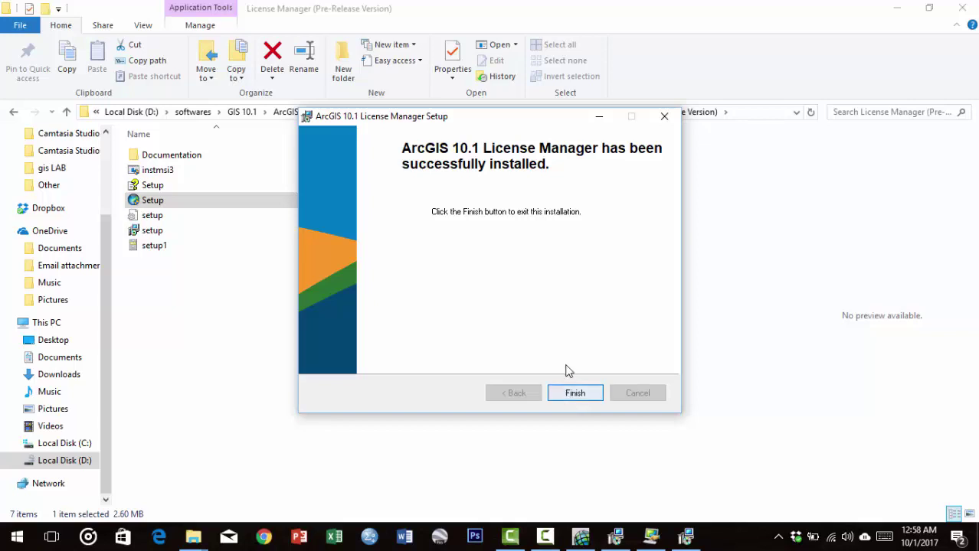
click(573, 393)
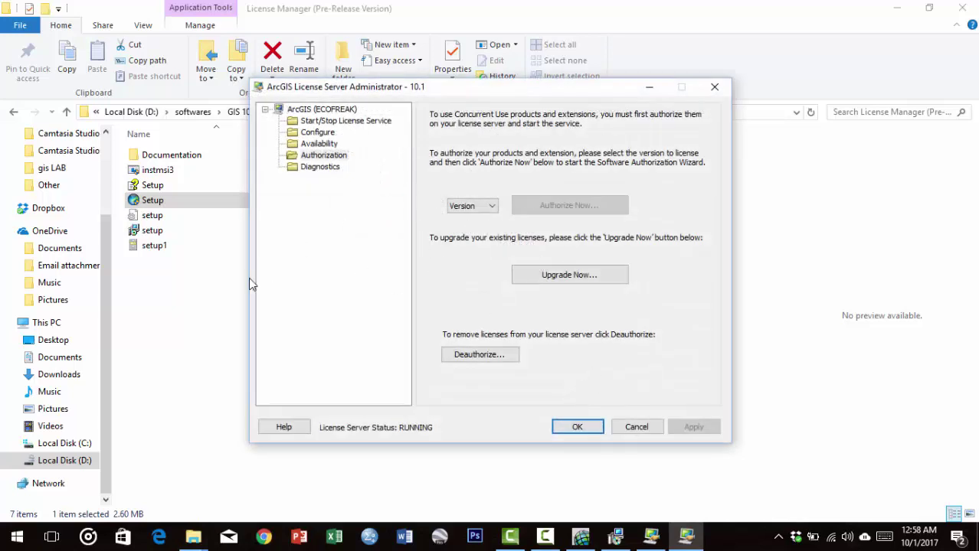
key(Return)
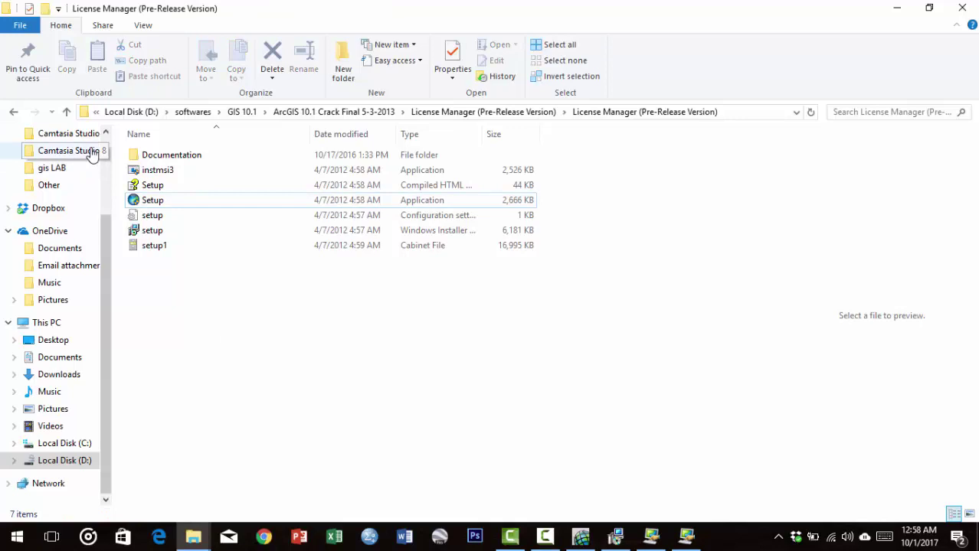
Step: Go up to ArcGIS 10.1 Crack Final 5-3-2013, open AG_KG and select KeyGen
click(70, 117)
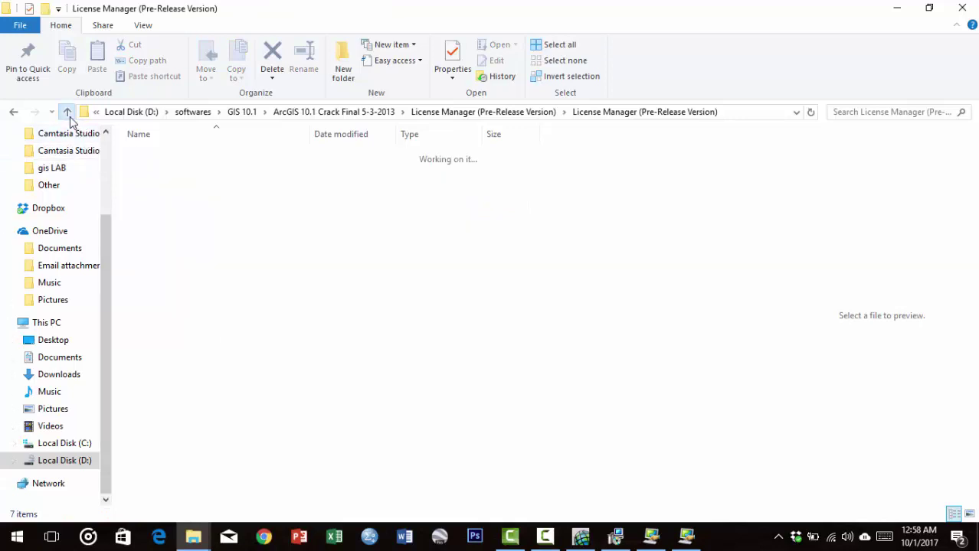
click(70, 117)
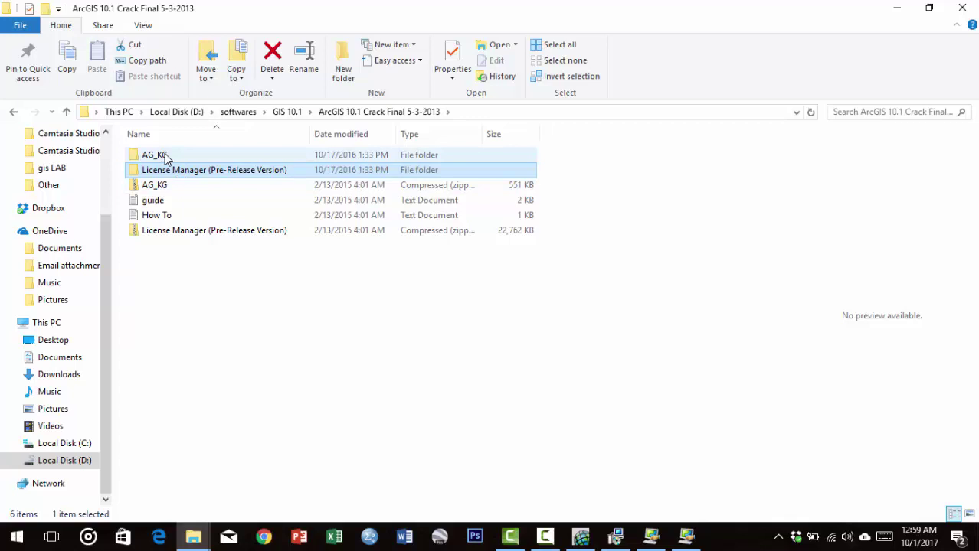
double_click(167, 157)
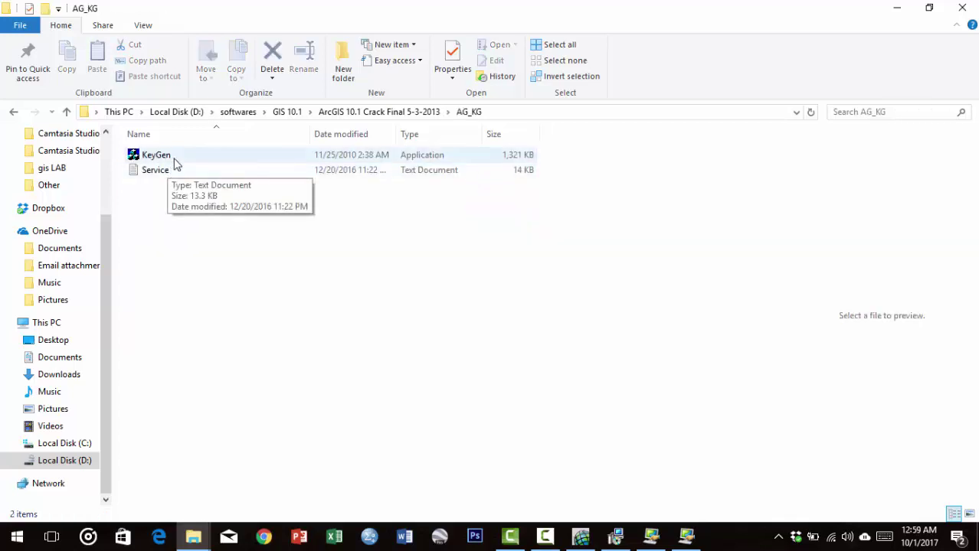
click(174, 160)
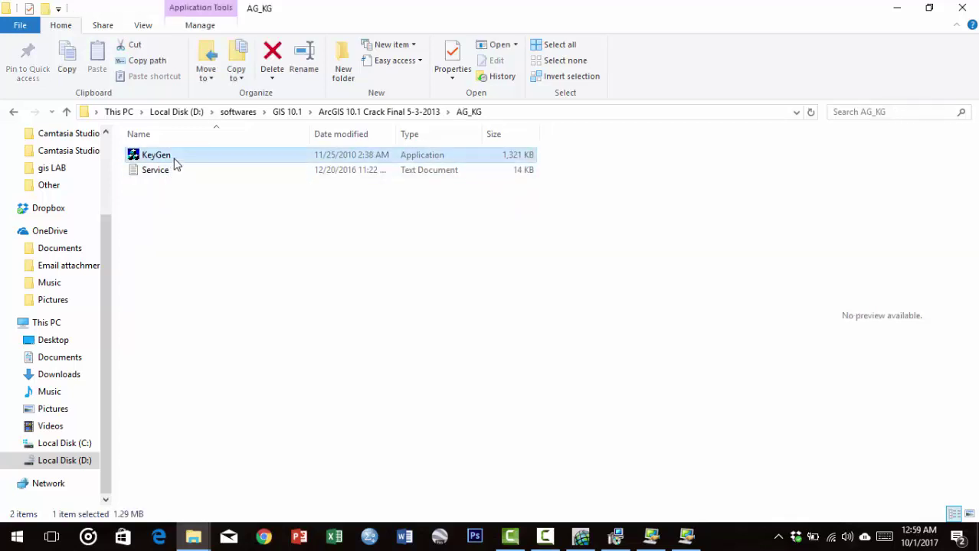
Step: Generate an ARC/INFO version 10.1 license in KeyGen, adding entries for all features
double_click(175, 161)
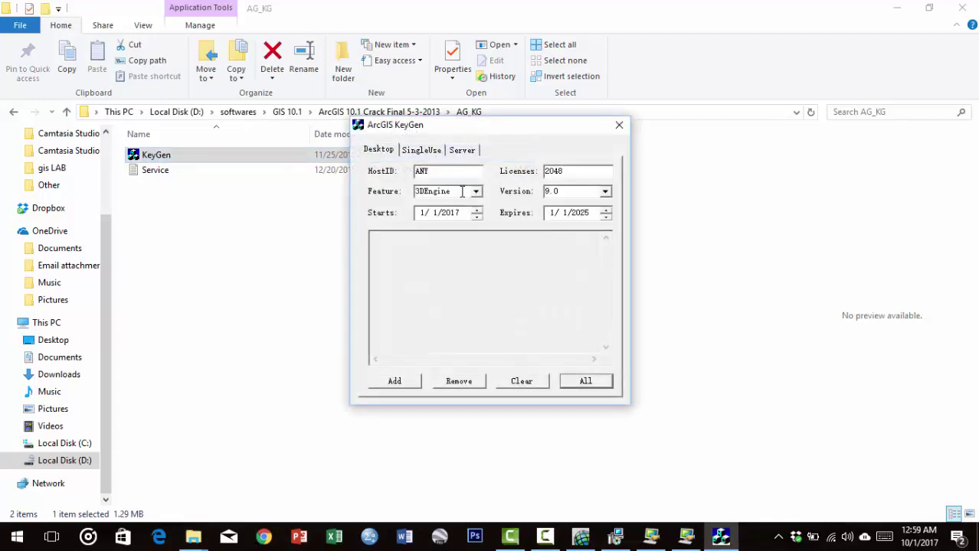
click(477, 192)
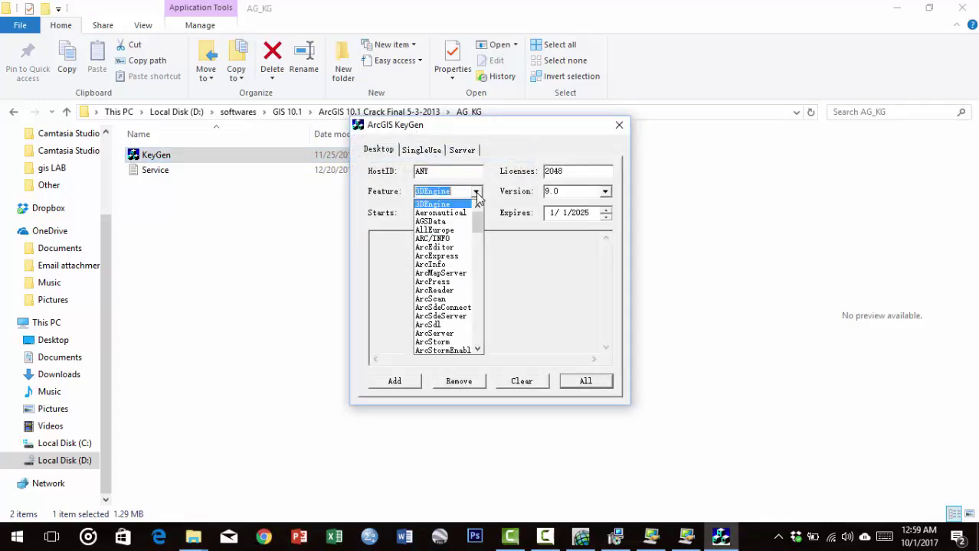
click(450, 240)
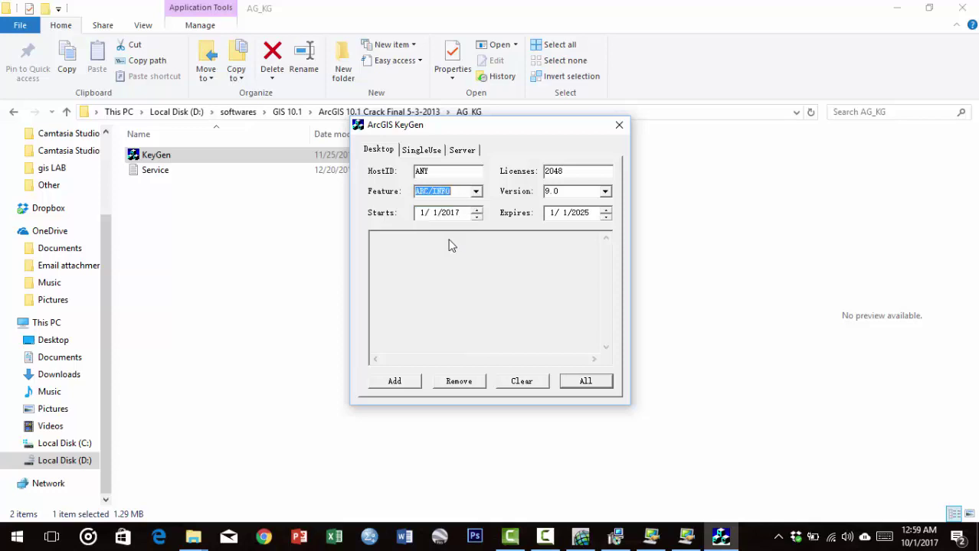
click(582, 191)
text(10.1)
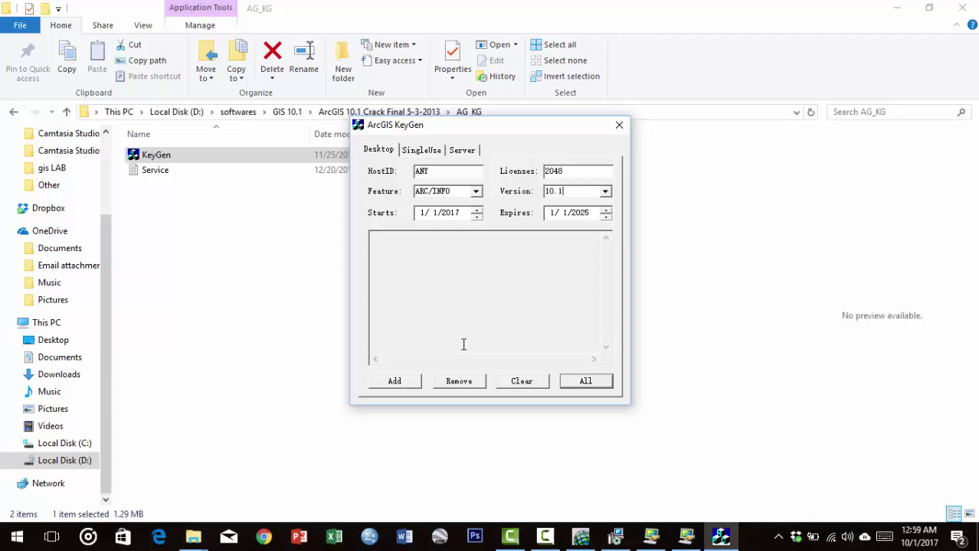
click(406, 385)
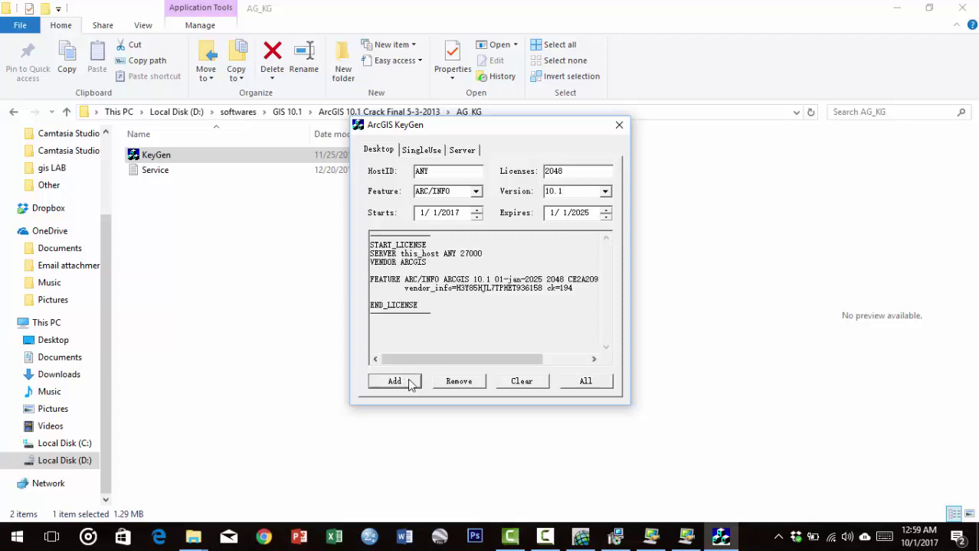
click(585, 382)
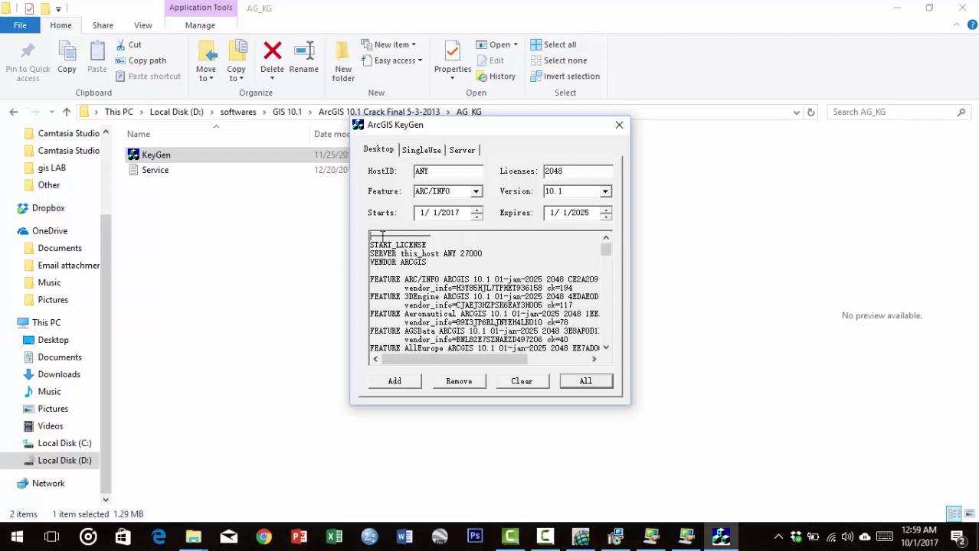
Step: Copy the generated license text through END_LICENSE and open Service.txt in Notepad
key(shift+Down)
key(shift+Down)
key(shift+Down)
key(shift+Down)
key(shift+Down)
key(shift+Down)
key(shift+Down)
key(shift+Down)
key(shift+Down)
key(shift+Down)
key(shift+Down)
key(shift+Down)
key(shift+Down)
key(shift+Down)
key(shift+Down)
key(shift+Down)
key(shift+Down)
key(shift+Down)
key(shift+Down)
key(shift+Down)
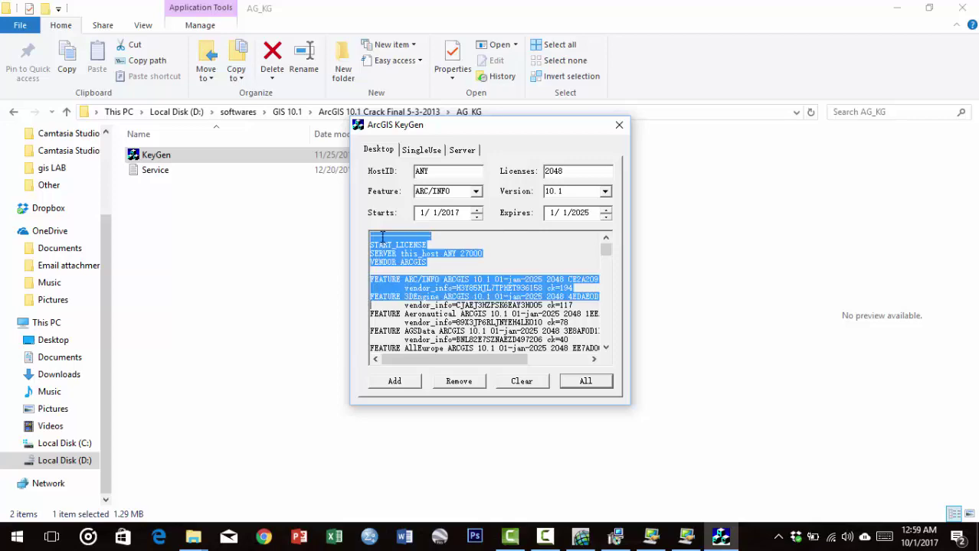
key(shift+Down)
key(shift+Down)
key(shift+Down)
key(shift+Down)
key(shift+Down)
key(shift+Down)
key(shift+Down)
key(shift+Down)
key(shift+Down)
key(shift+Down)
key(shift+Down)
key(shift+Down)
key(shift+Down)
key(shift+Down)
key(shift+Down)
key(shift+Down)
key(shift+Down)
key(shift+Down)
key(shift+Down)
key(shift+Down)
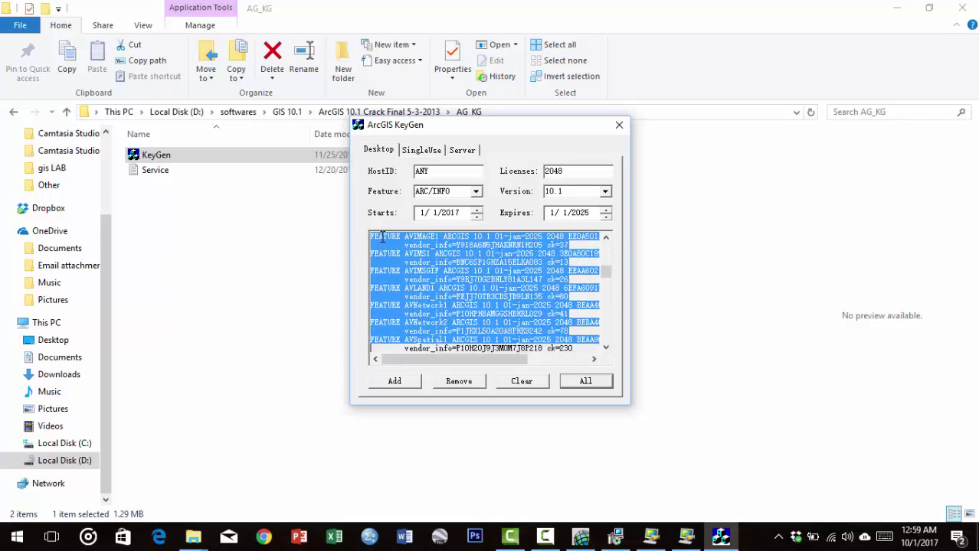
key(shift+Down)
key(shift+Down)
key(shift+Down)
key(shift+Down)
key(shift+Down)
key(shift+Down)
key(shift+Down)
key(shift+Down)
key(shift+Down)
key(shift+Down)
key(shift+Down)
key(shift+Down)
key(shift+Down)
key(shift+Down)
key(shift+Down)
key(shift+Down)
key(shift+Down)
key(shift+Down)
key(shift+Down)
key(shift+Down)
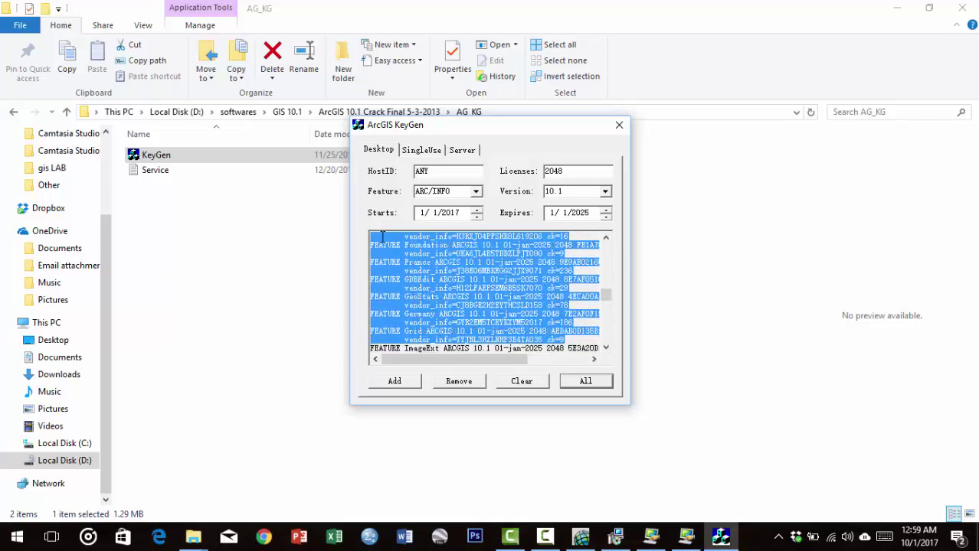
key(shift+Down)
key(shift+Down)
key(shift+Down)
key(shift+Down)
key(shift+Down)
key(shift+Down)
key(shift+Down)
key(shift+Down)
key(shift+Down)
key(shift+Down)
key(shift+Down)
key(shift+Down)
key(shift+Down)
key(shift+Down)
key(shift+Down)
key(shift+Down)
key(shift+Down)
key(shift+Down)
key(shift+Down)
key(shift+Down)
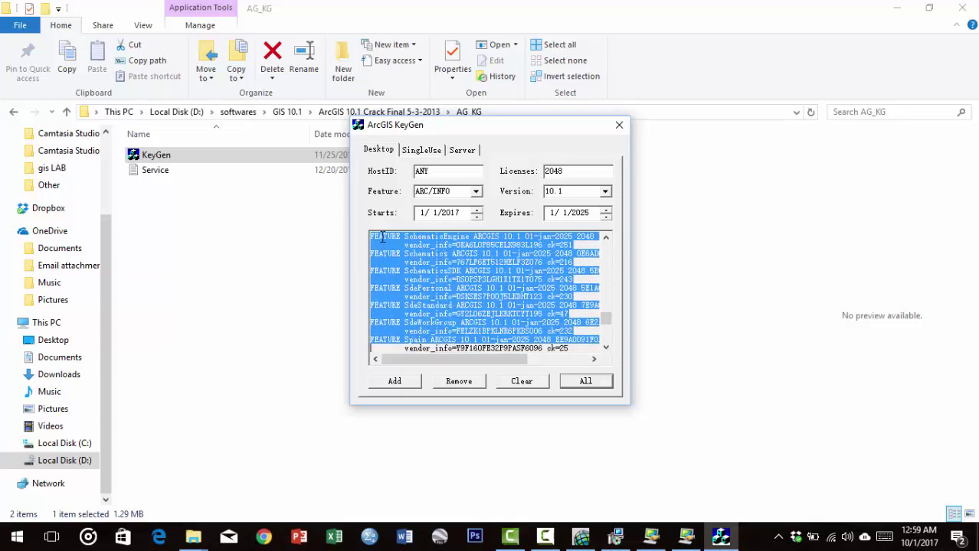
key(shift+Down)
key(shift+Down)
key(shift+Down)
key(shift+Down)
key(shift+Down)
key(shift+Down)
key(shift+Down)
key(shift+Down)
key(shift+Down)
key(shift+Down)
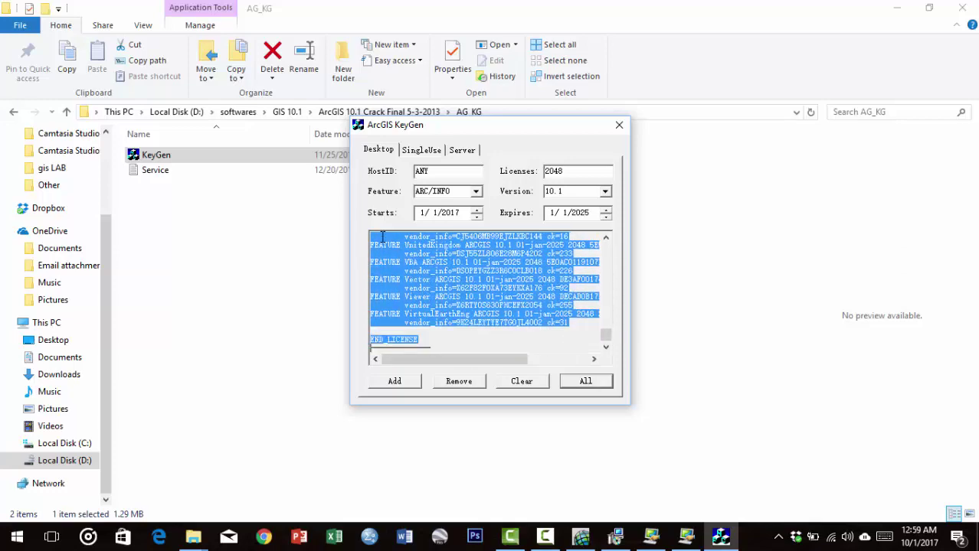
key(shift+Right)
key(shift+Right)
key(shift+Right)
key(shift+Right)
key(shift+Right)
key(shift+Right)
key(shift+Right)
key(shift+Right)
key(shift+Right)
key(shift+Right)
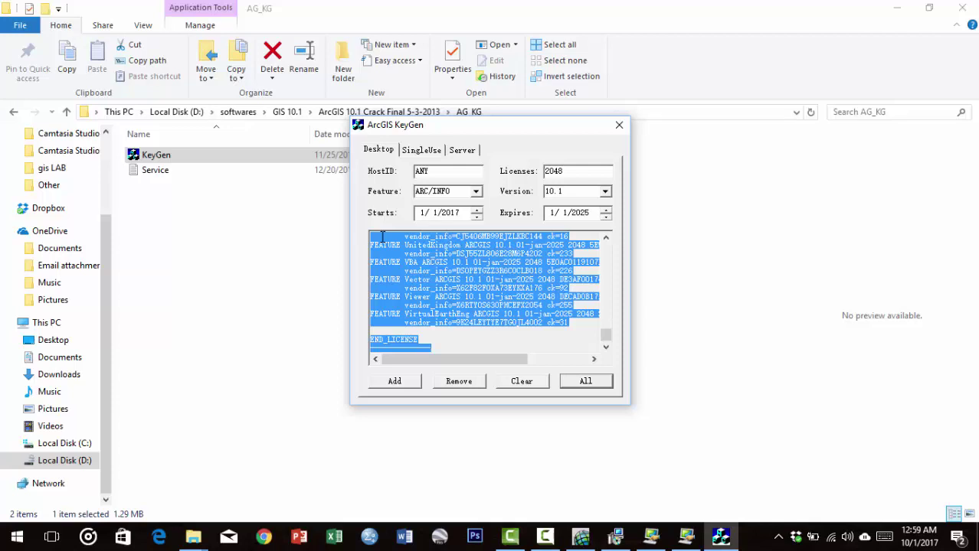
right_click(399, 236)
click(411, 283)
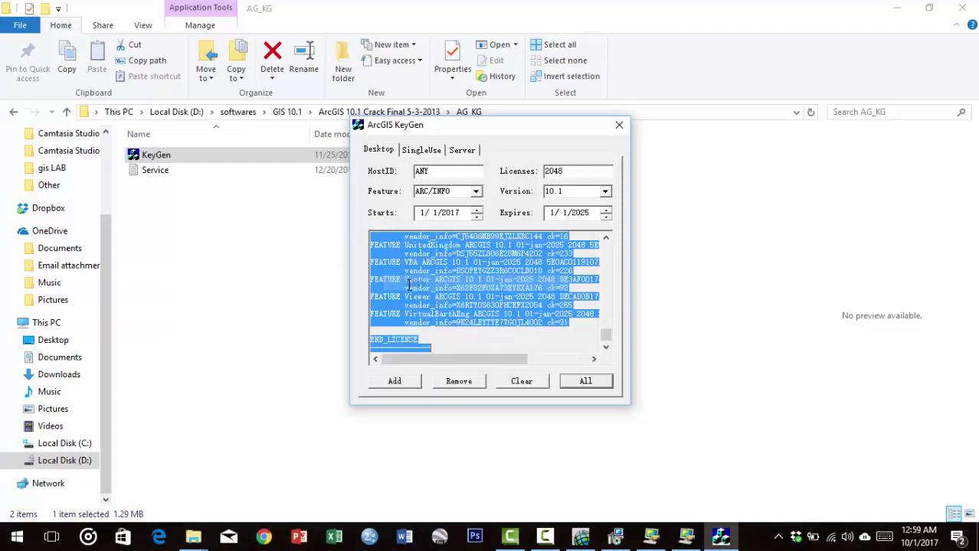
click(207, 207)
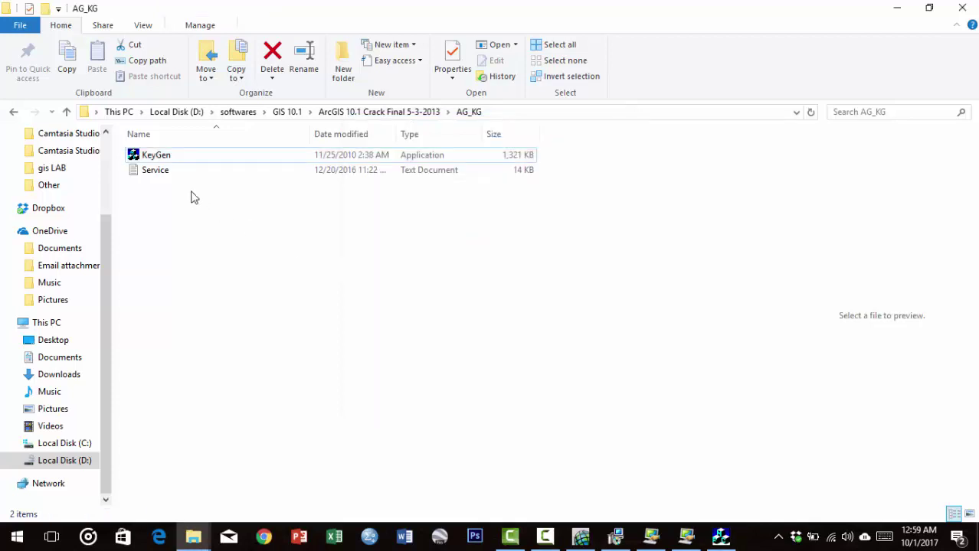
double_click(157, 171)
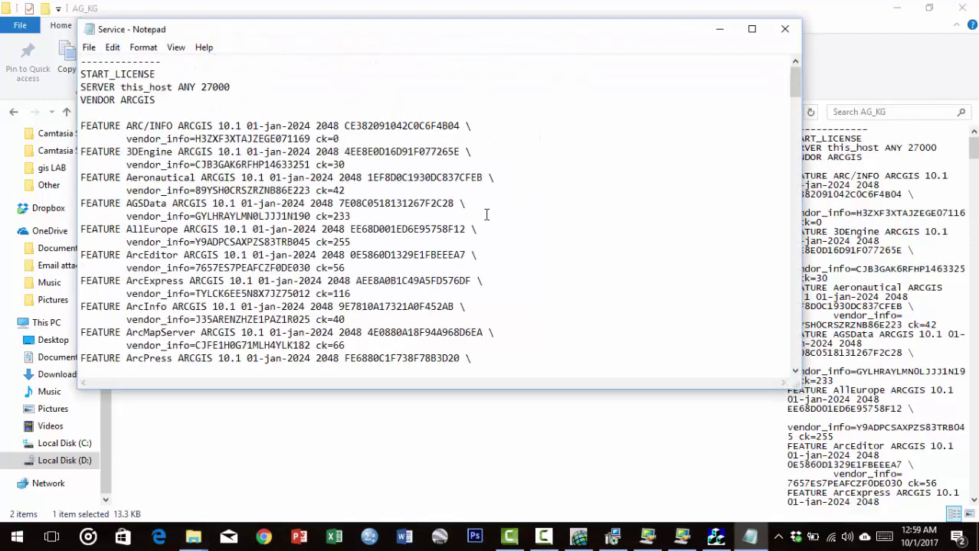
Step: Replace Service.txt's contents with the pasted 01-jan-2025 license text and save it
key(ctrl+a)
key(Delete)
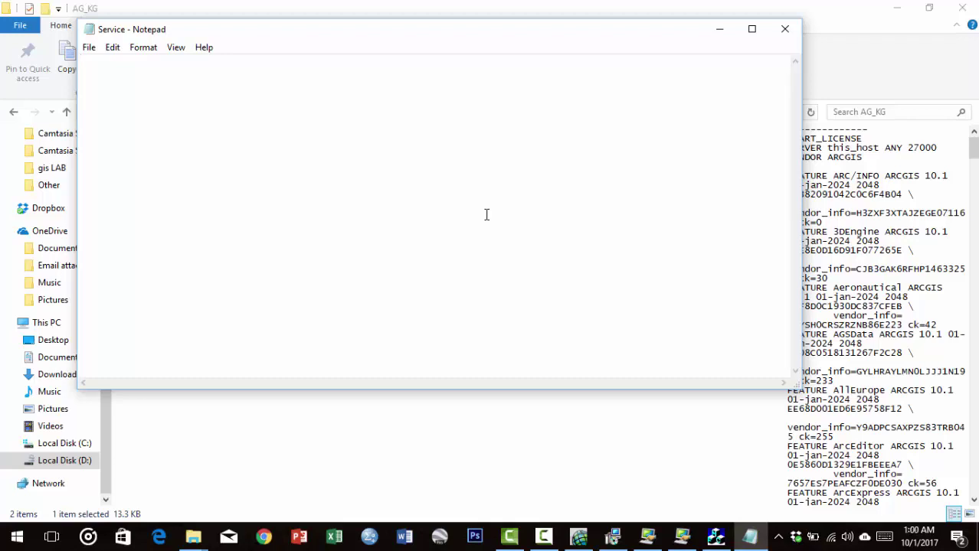
key(ctrl+v)
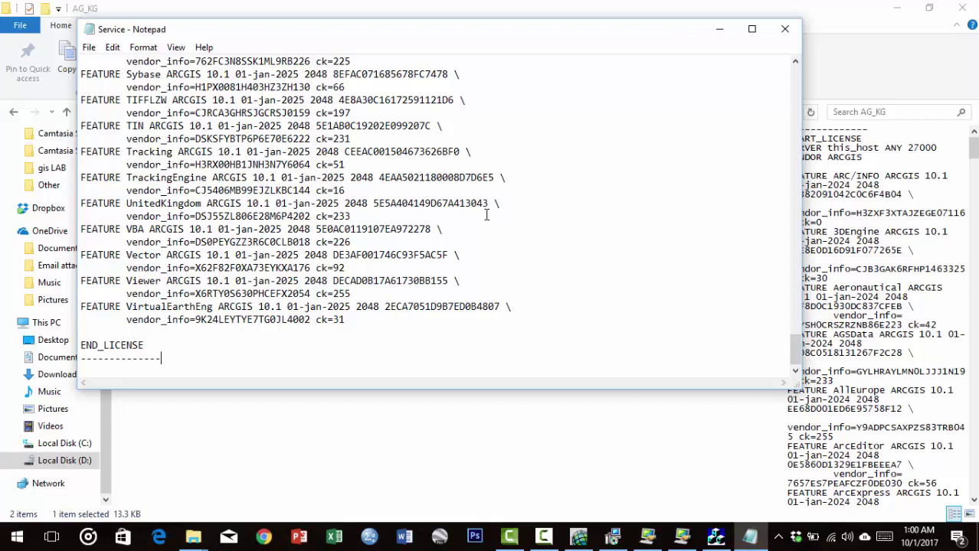
key(ctrl+s)
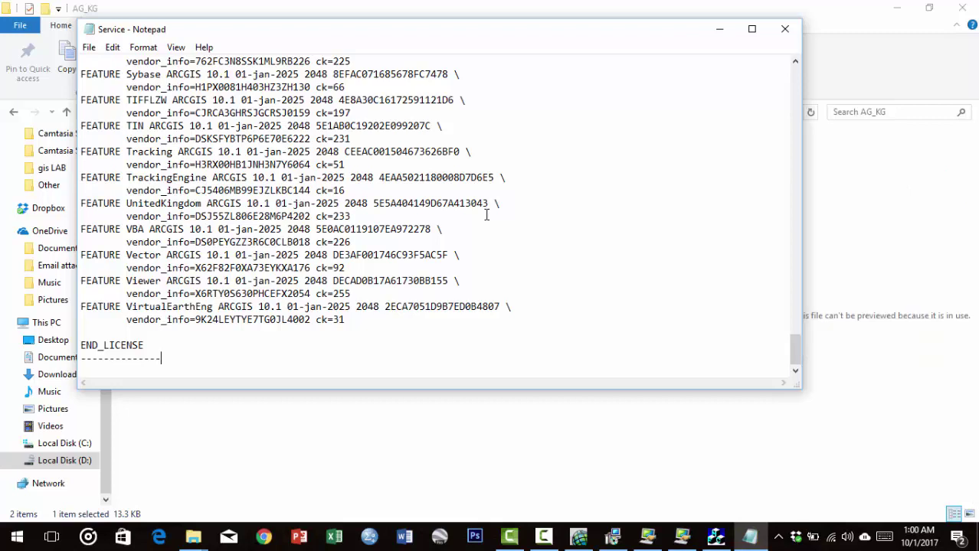
Step: Close Notepad and copy the Service file
click(785, 29)
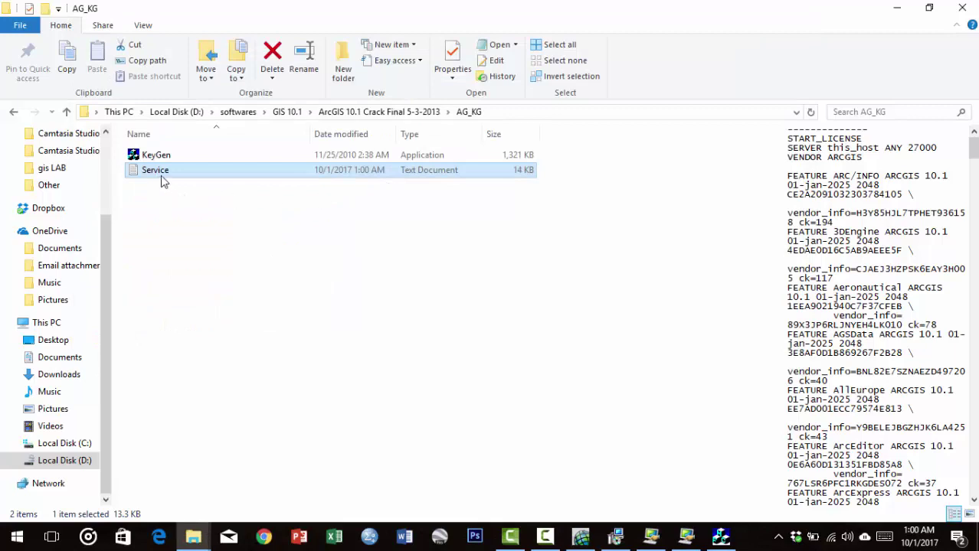
key(ctrl+c)
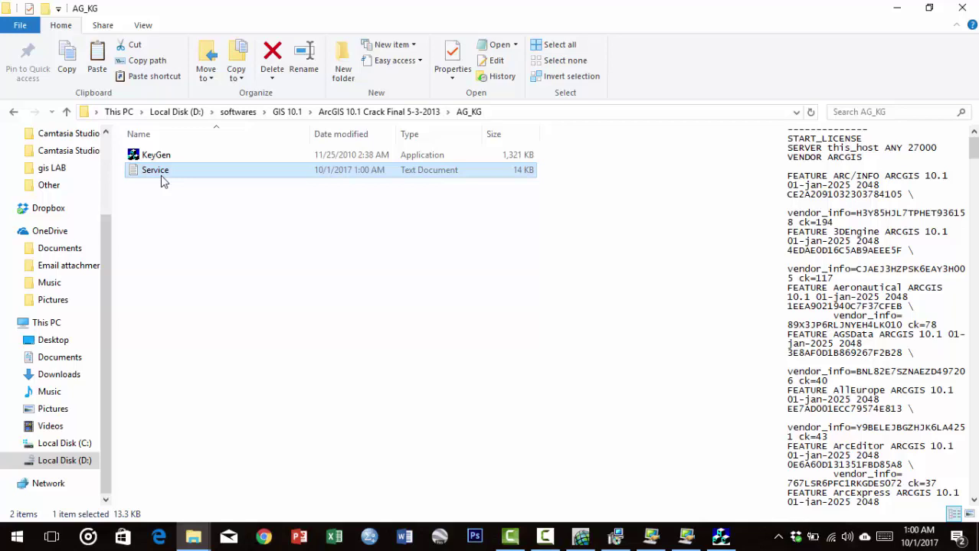
right_click(161, 177)
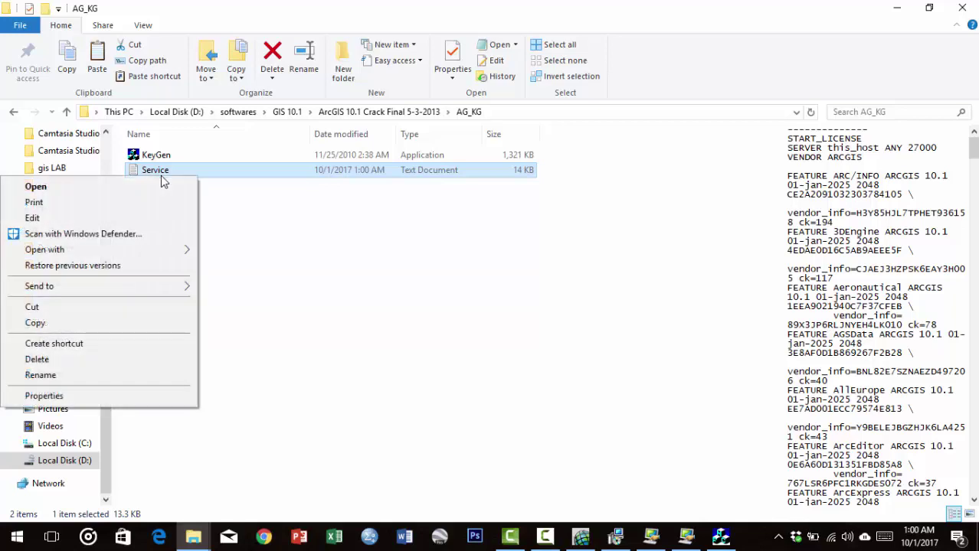
click(125, 321)
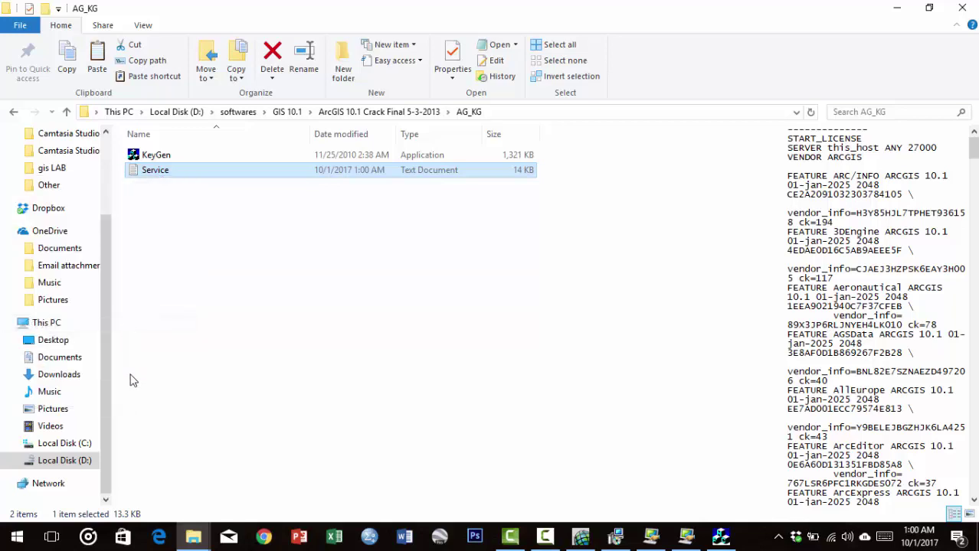
Step: Navigate to C:\Program Files (x86)\ArcGIS\License10.1\bin
click(58, 446)
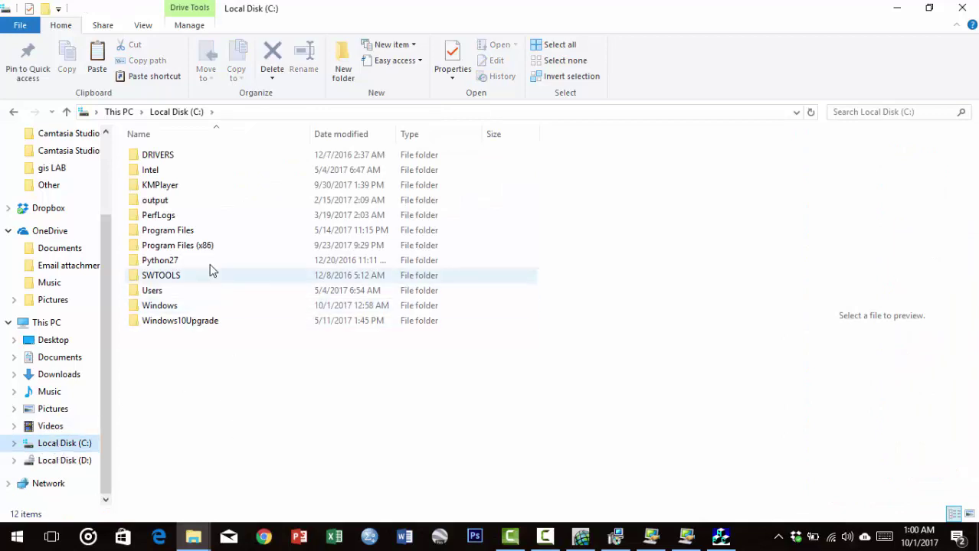
double_click(201, 246)
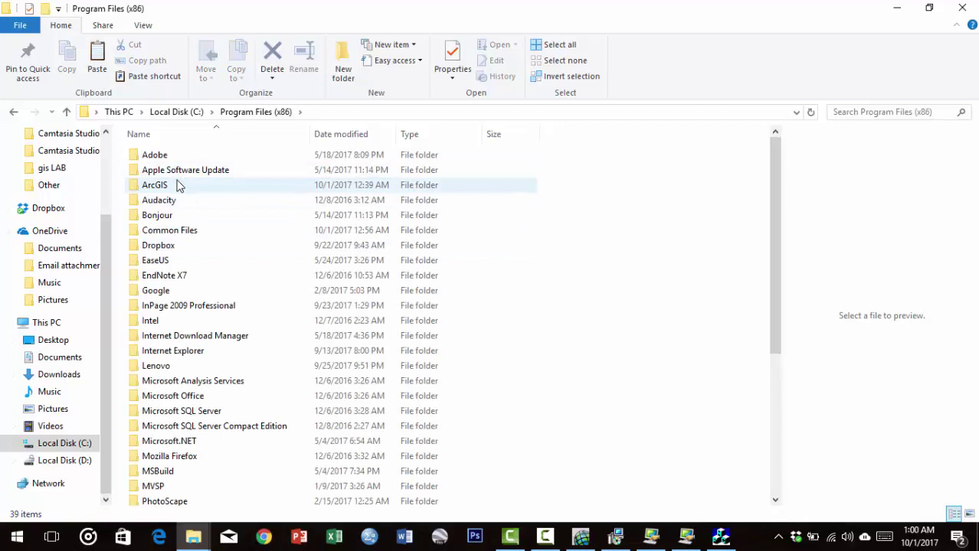
click(177, 187)
double_click(177, 186)
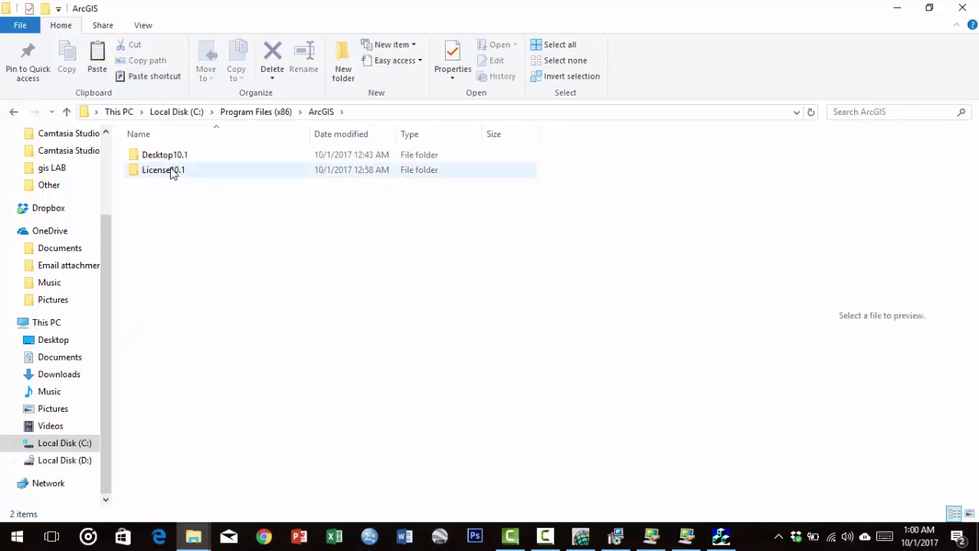
double_click(173, 170)
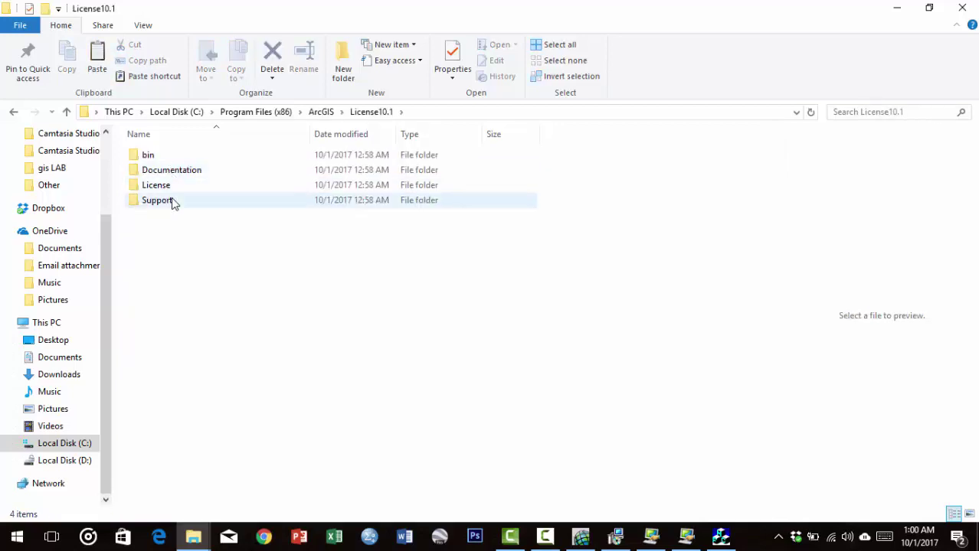
double_click(170, 158)
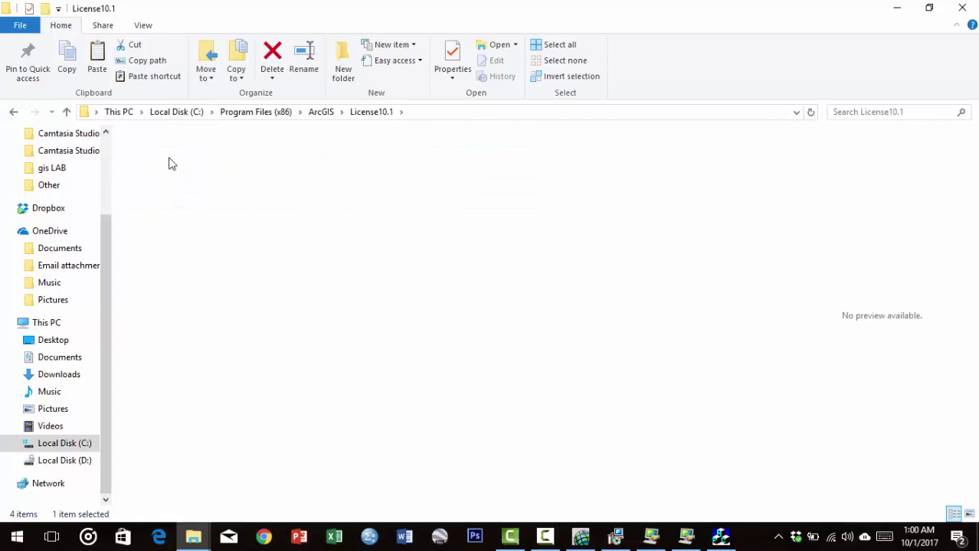
Step: Paste the new service license file into License10.1\bin, replacing the old file with admin permission
right_click(618, 266)
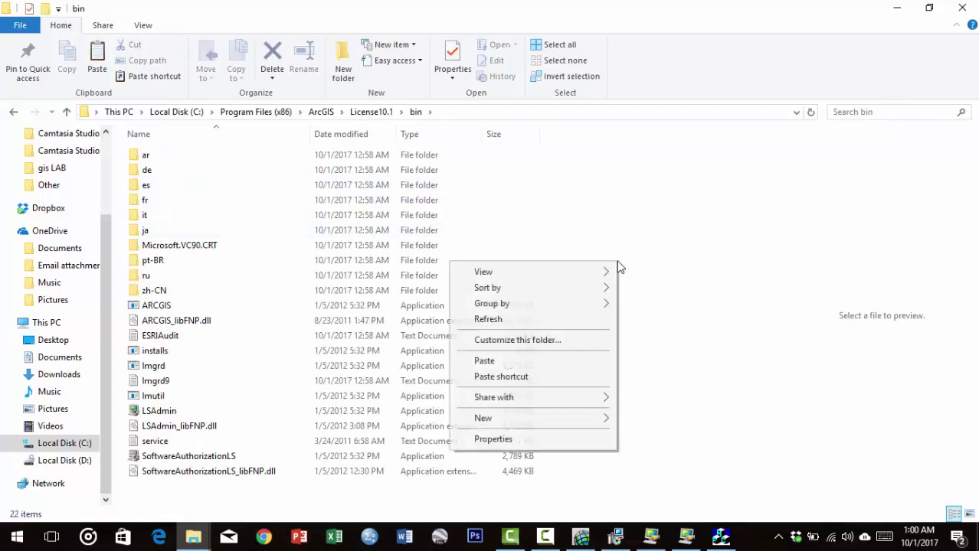
click(570, 360)
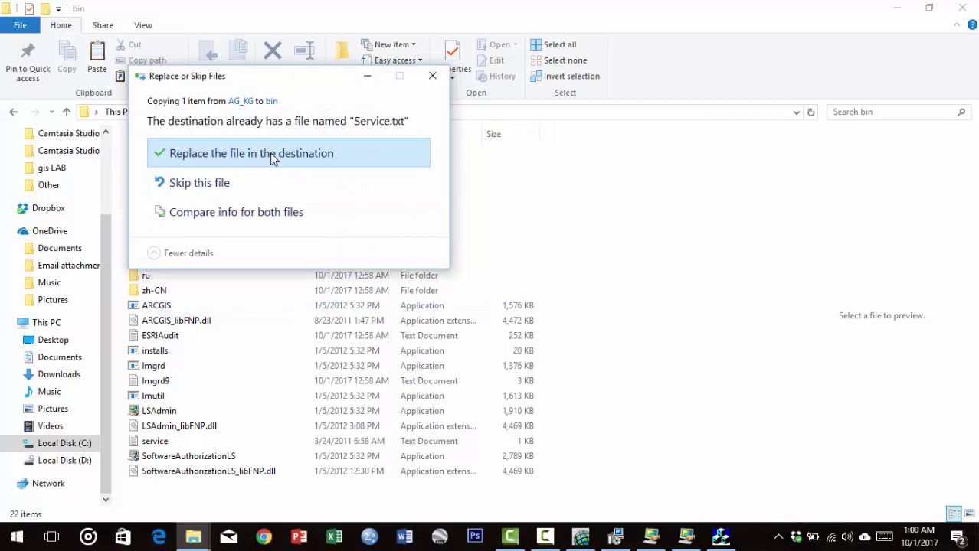
click(272, 157)
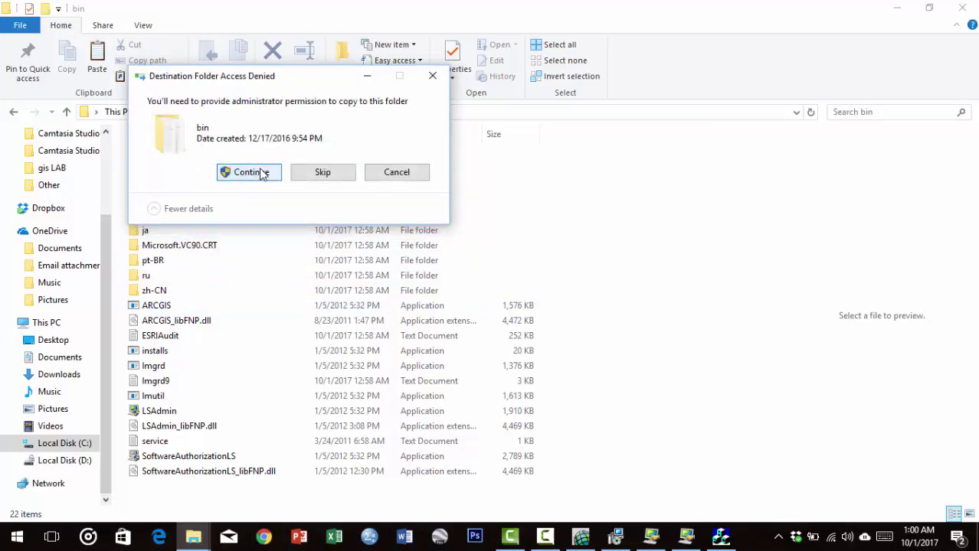
click(263, 173)
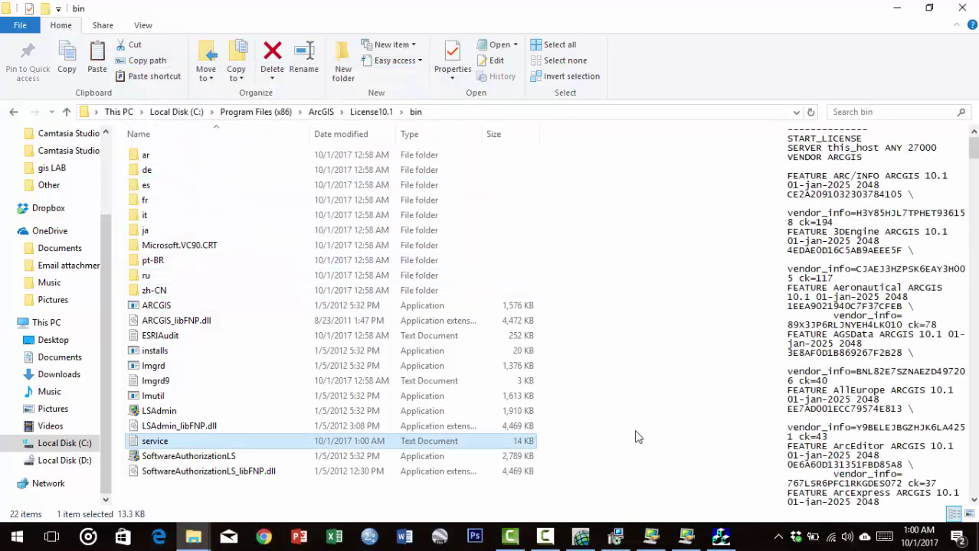
Step: Close KeyGen, then stop, restart and re-read licenses in License Server Administrator
click(720, 537)
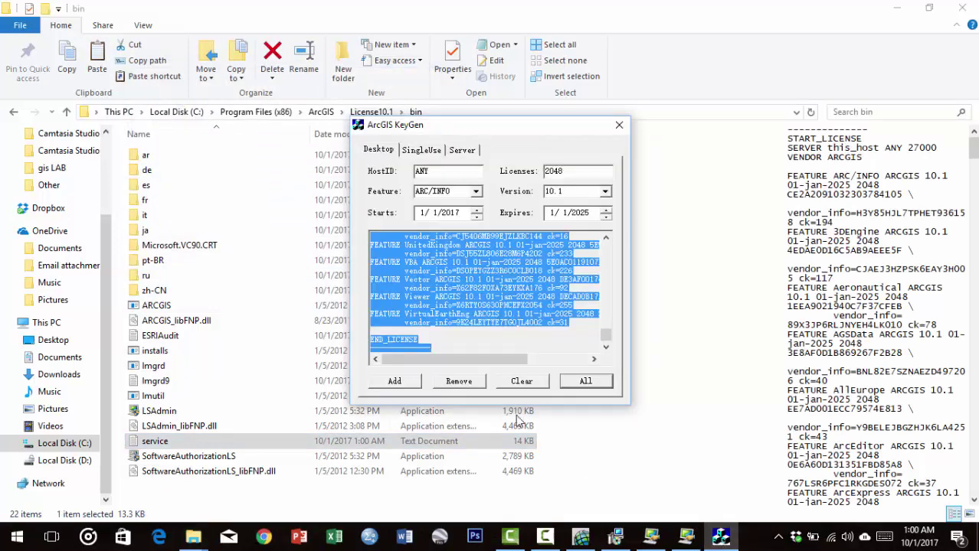
click(618, 126)
click(688, 539)
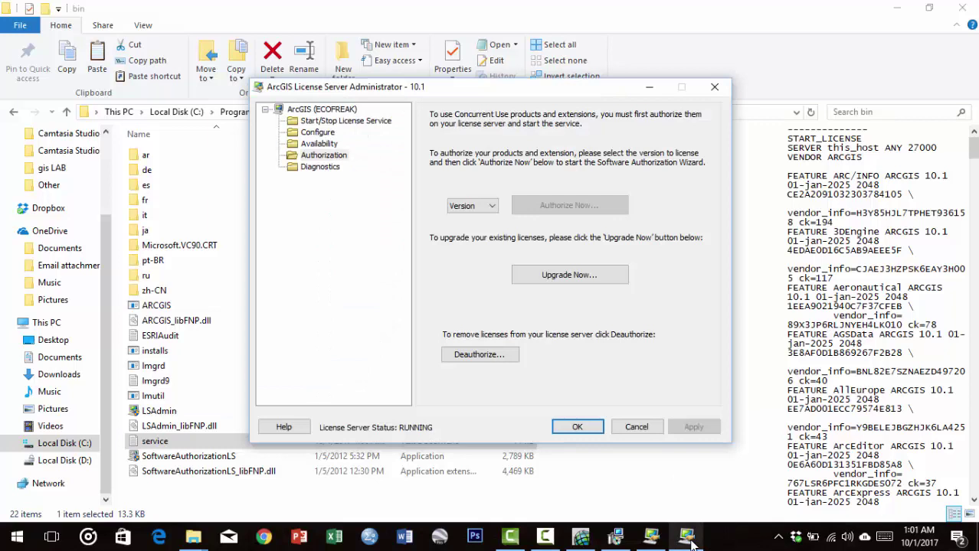
click(346, 121)
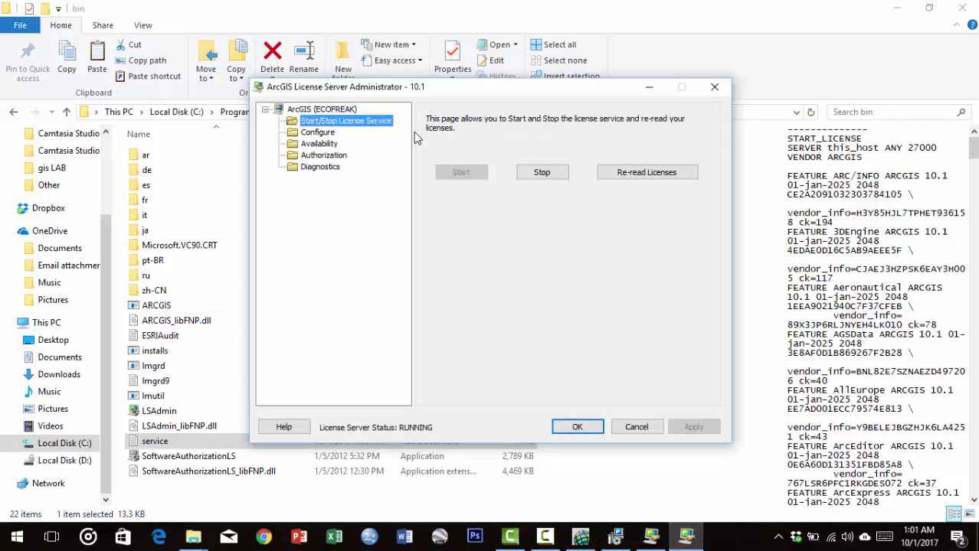
click(544, 179)
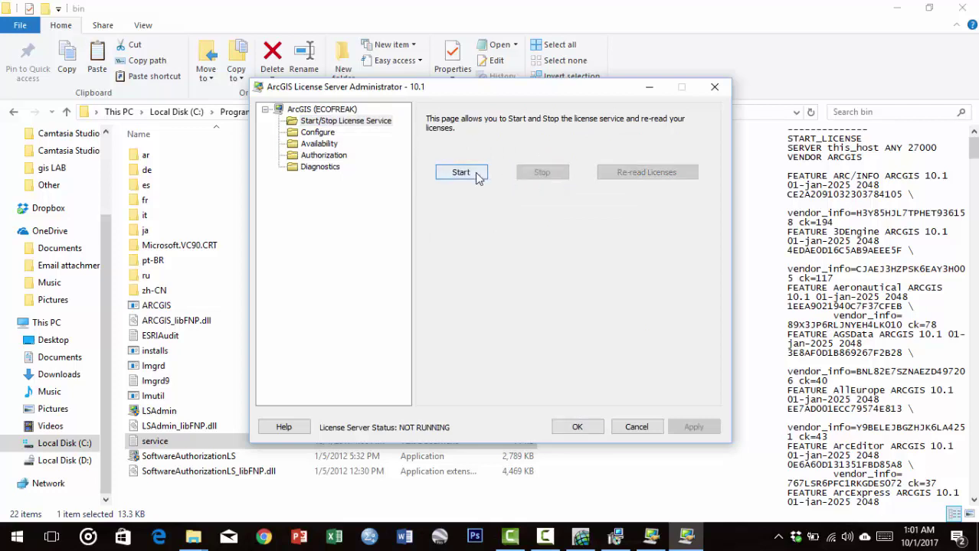
click(461, 173)
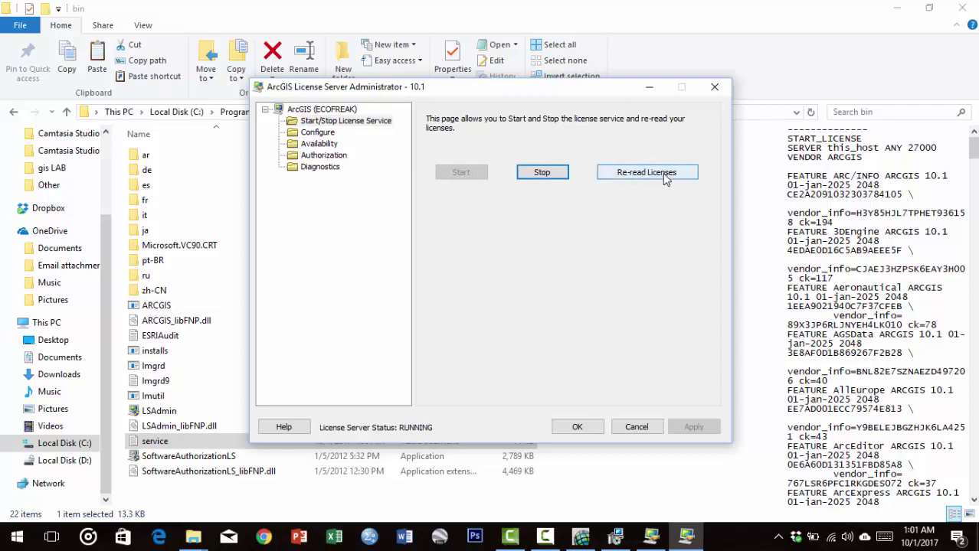
click(665, 178)
Step: Replace Not_Set with localhost as the Desktop License Manager in ArcGIS Administrator, apply and close
click(650, 535)
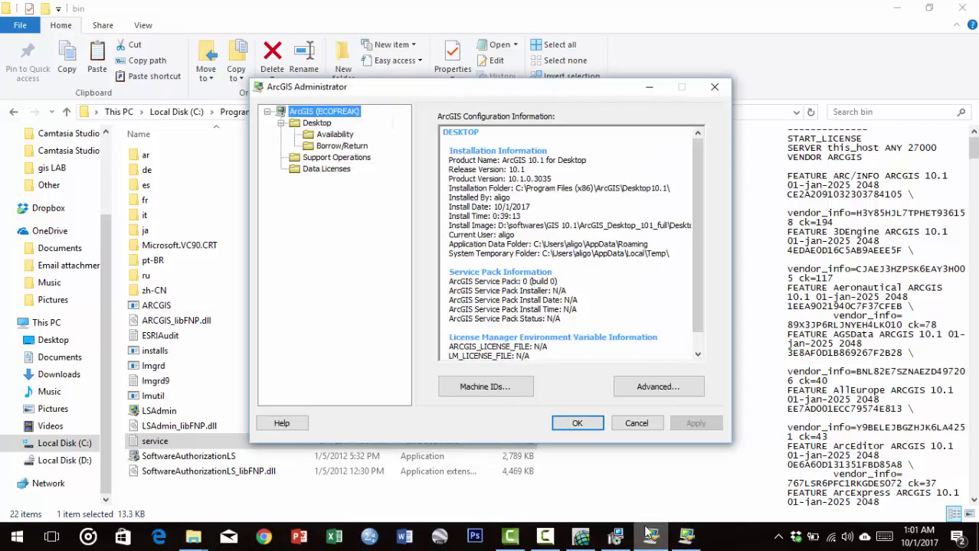
click(317, 125)
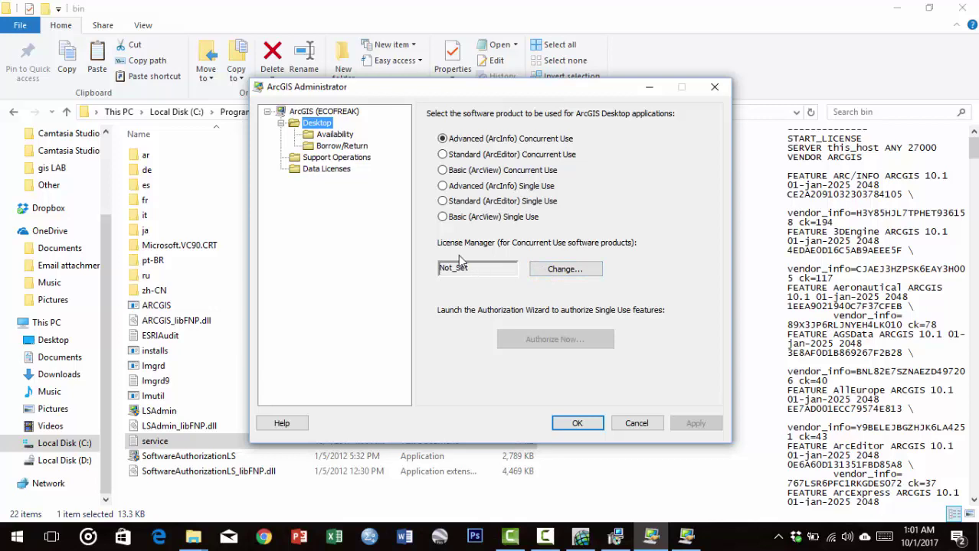
click(556, 269)
key(BackSpace)
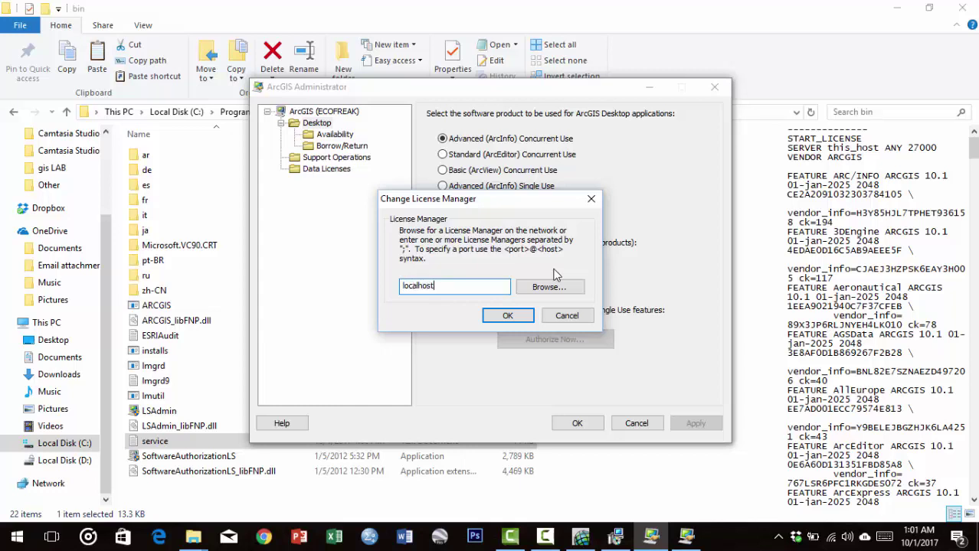
click(506, 315)
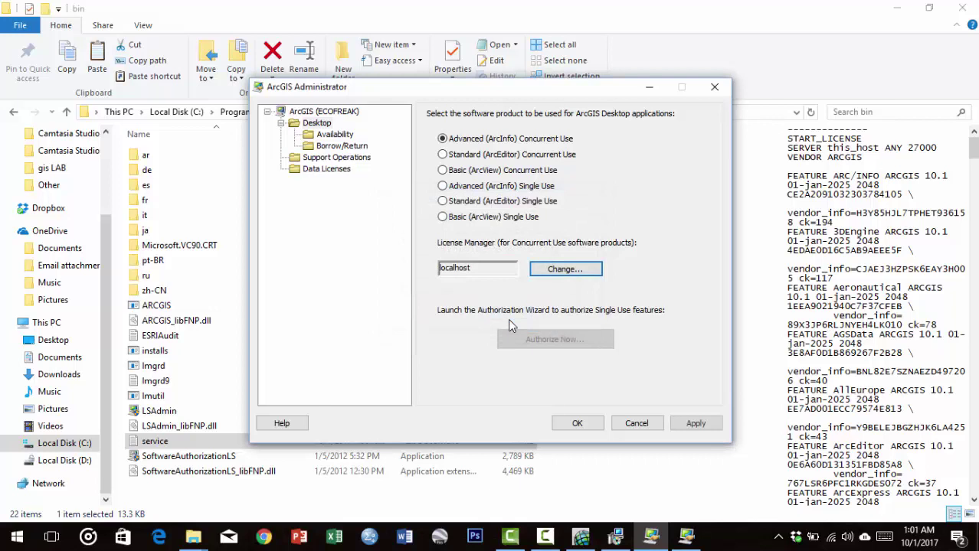
click(698, 429)
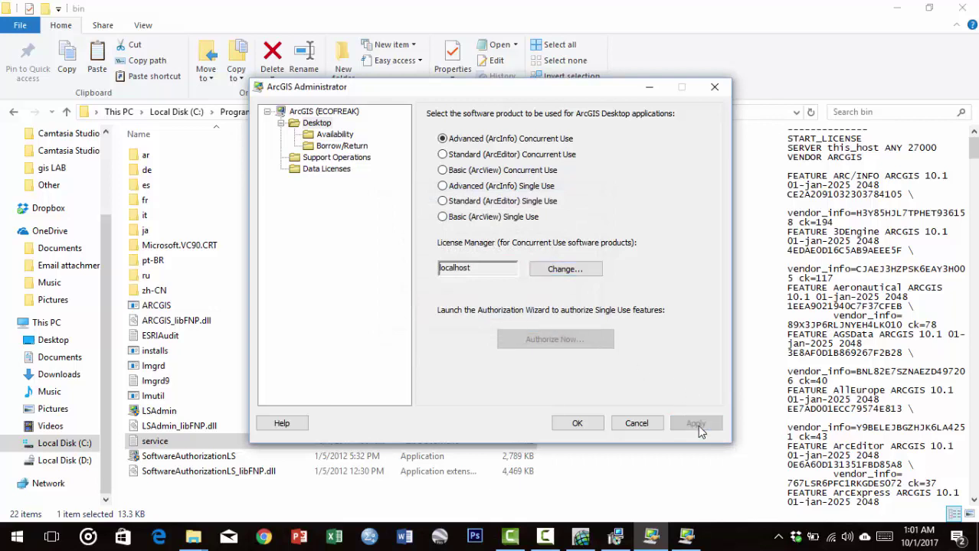
click(568, 430)
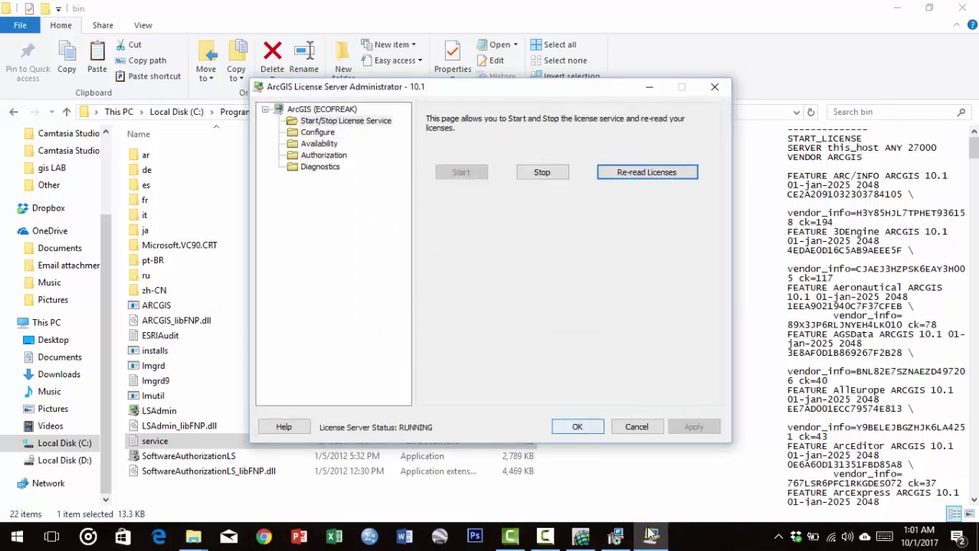
Step: Re-read the licenses again in License Server Administrator, then close it
click(637, 171)
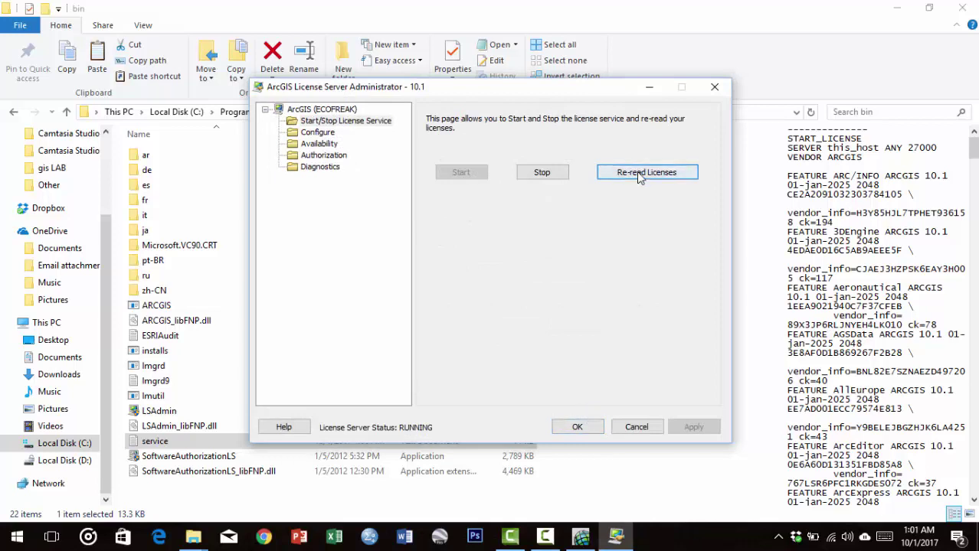
click(587, 427)
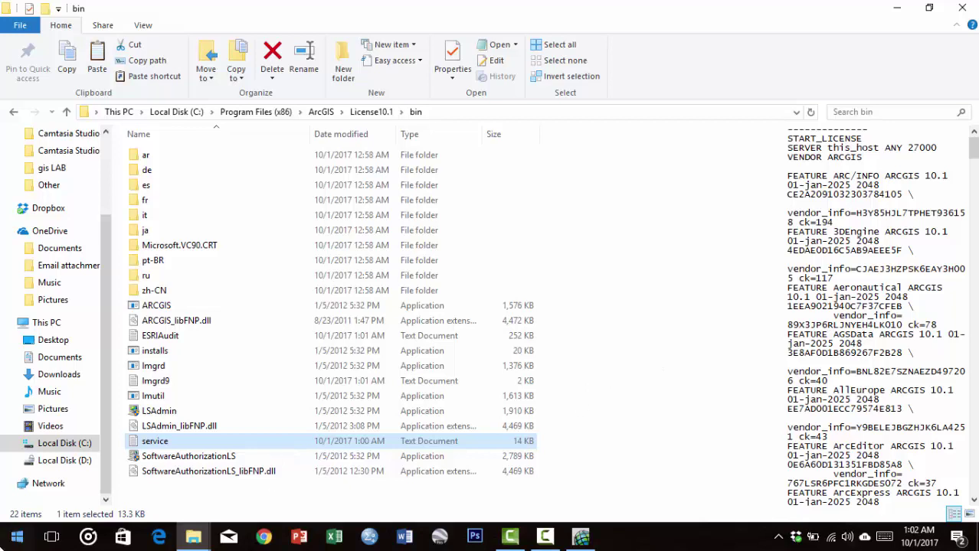
Step: Launch ArcMap 10.1 from the ArcGIS group in the Start menu
click(11, 547)
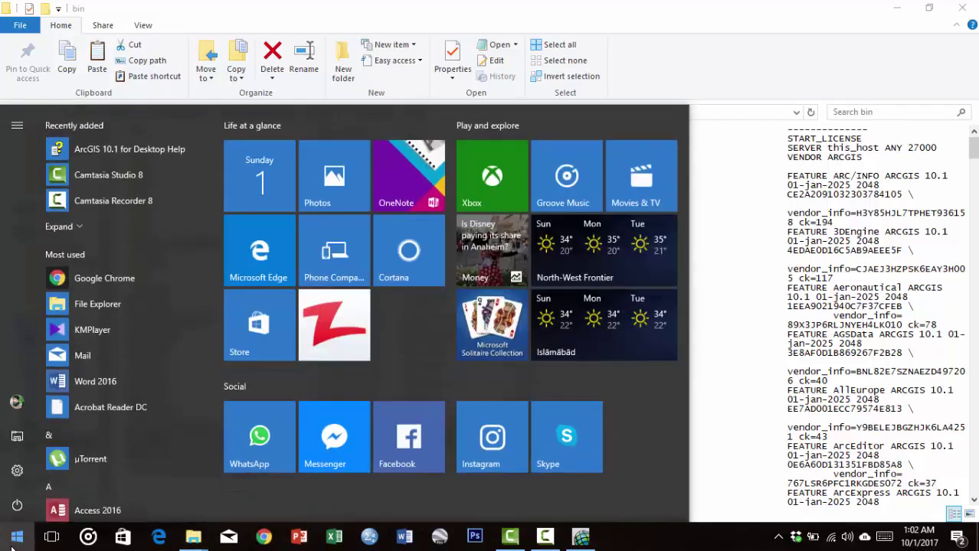
scroll(98, 497, down, 1)
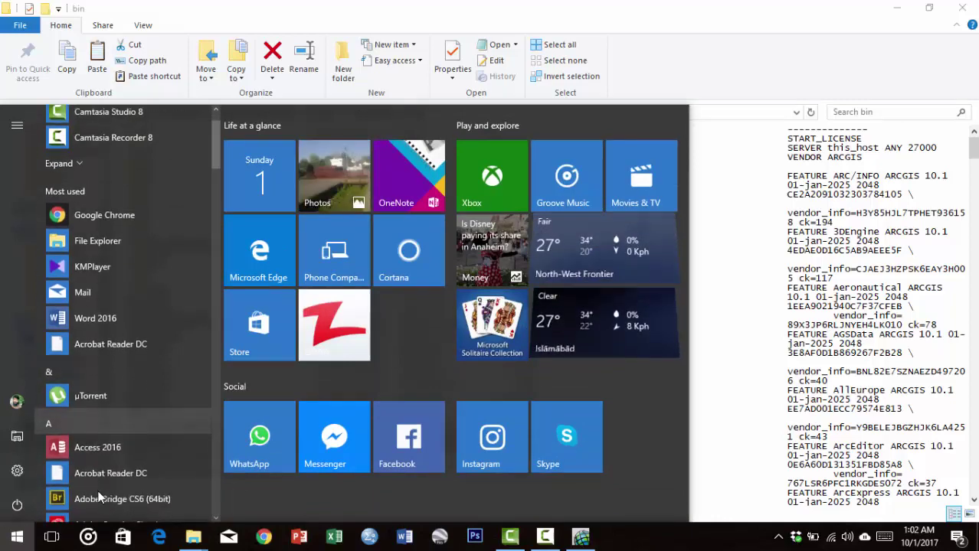
scroll(98, 498, down, 6)
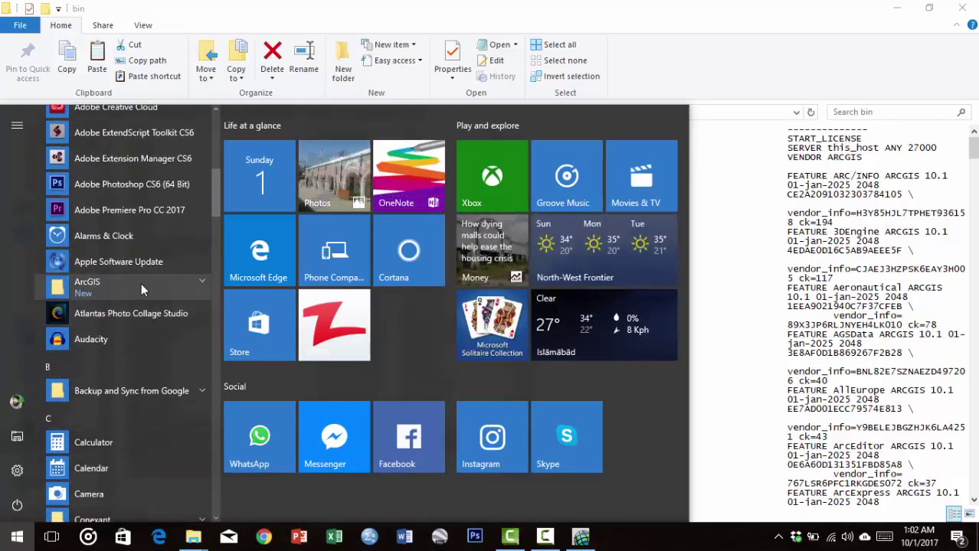
click(199, 283)
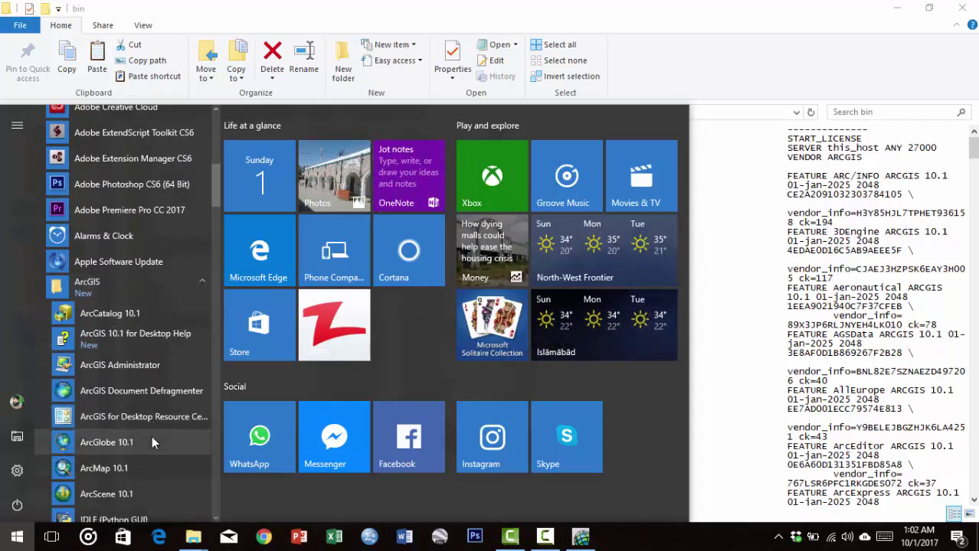
scroll(152, 442, down, 3)
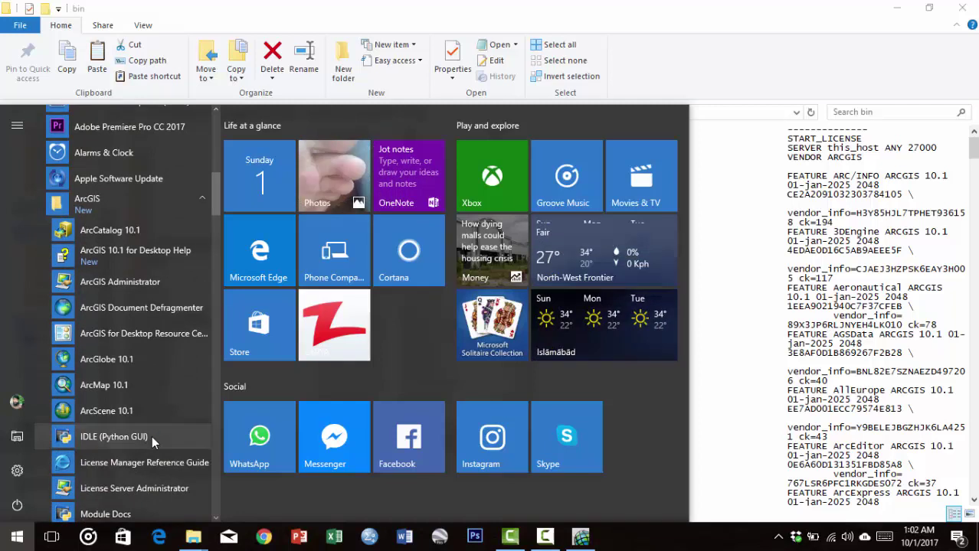
scroll(152, 436, down, 2)
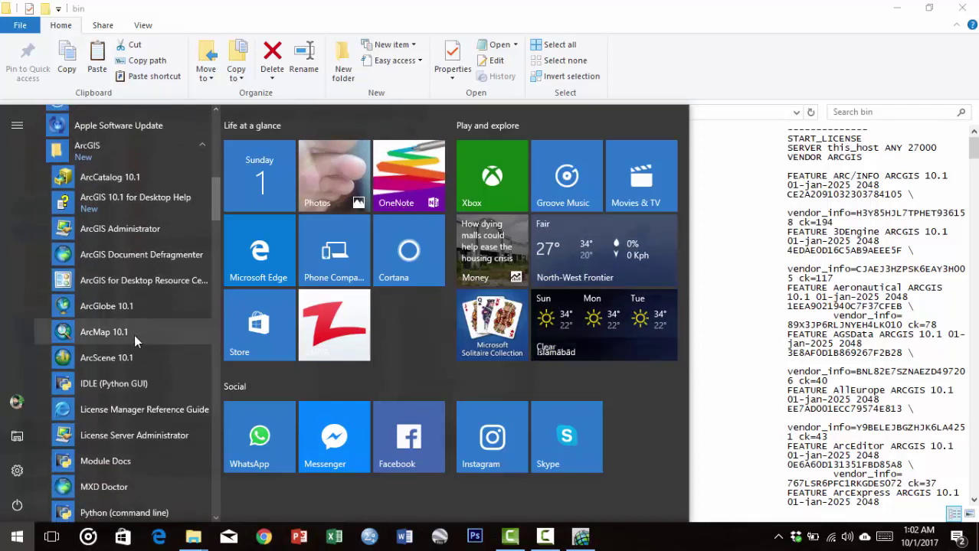
click(101, 332)
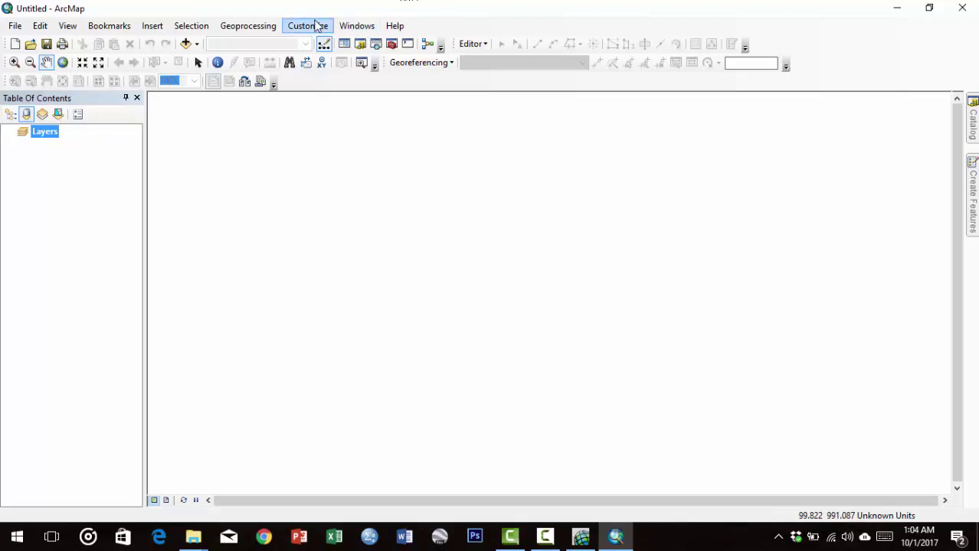
click(352, 29)
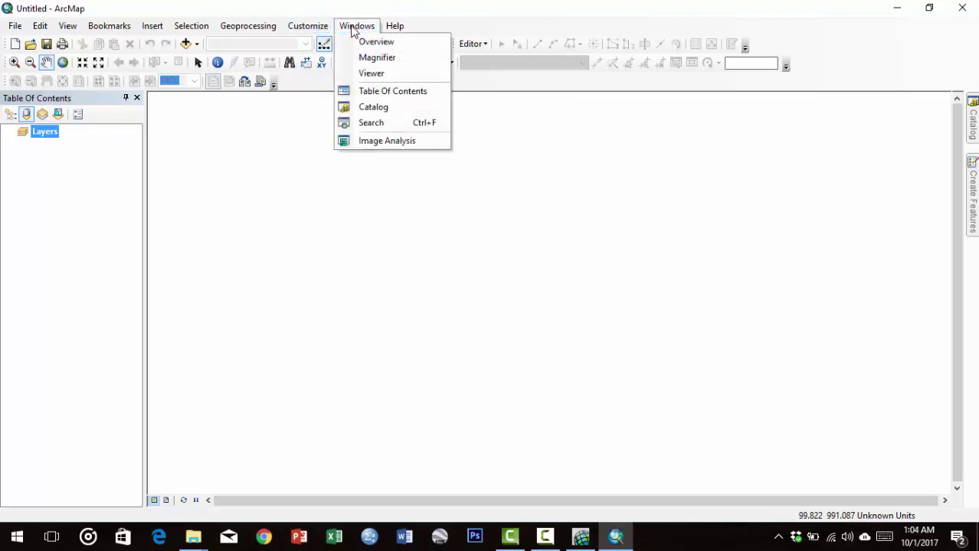
click(356, 25)
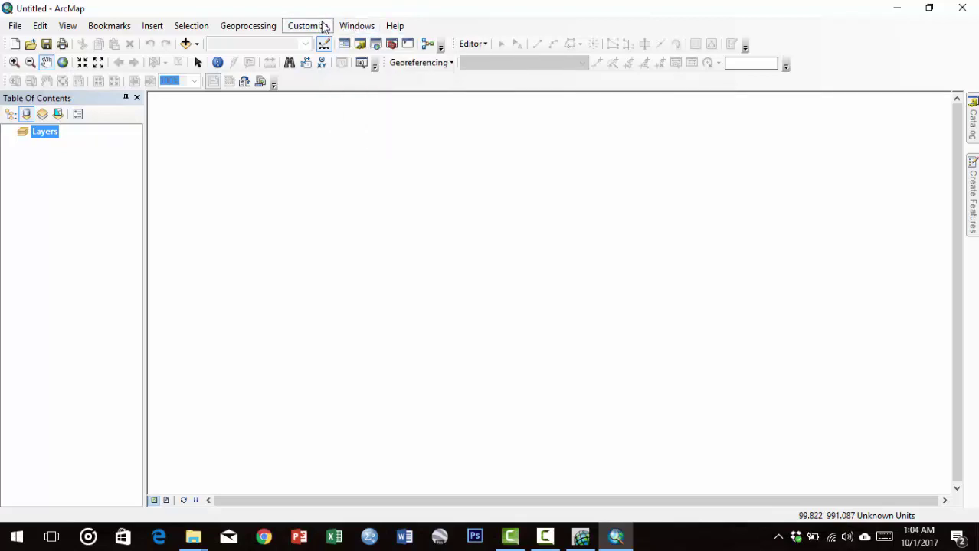
click(324, 27)
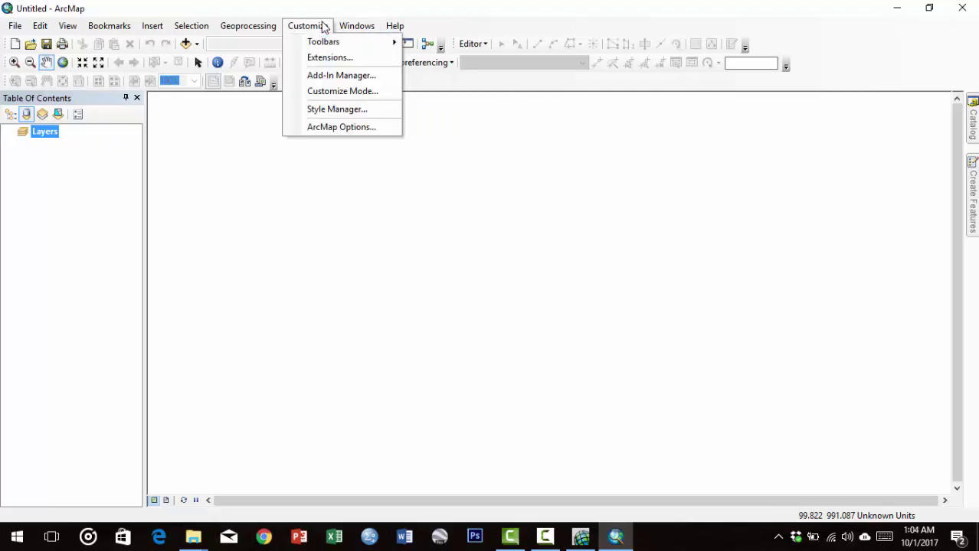
mouse_move(327, 44)
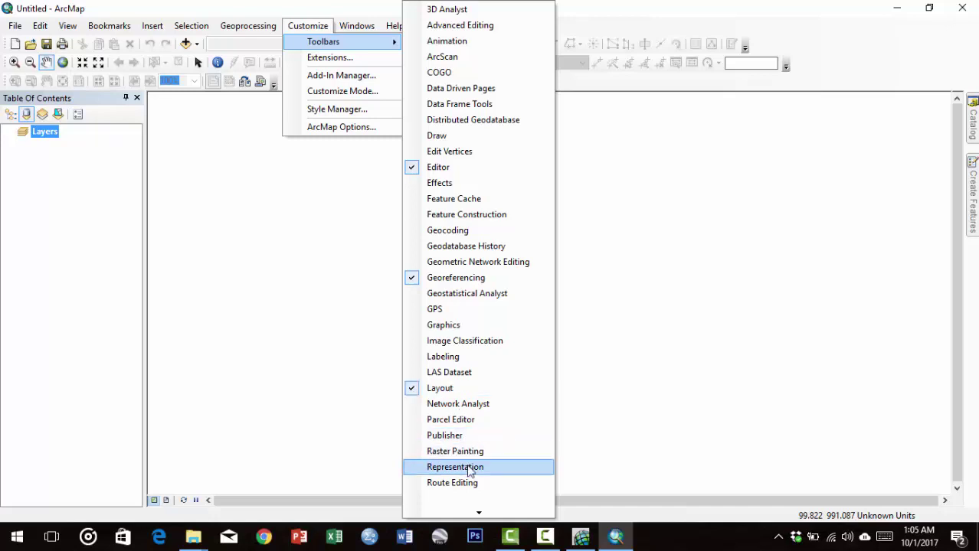
mouse_move(477, 518)
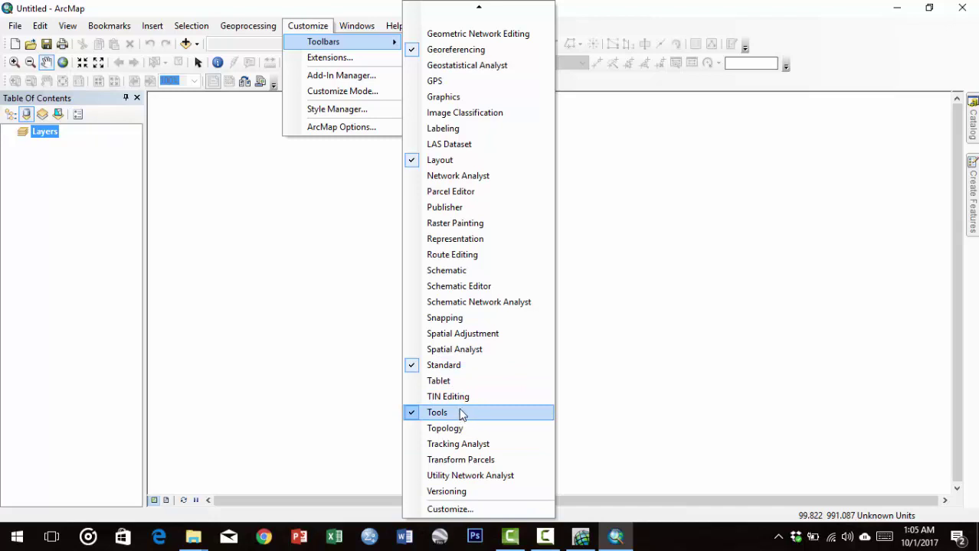
click(555, 166)
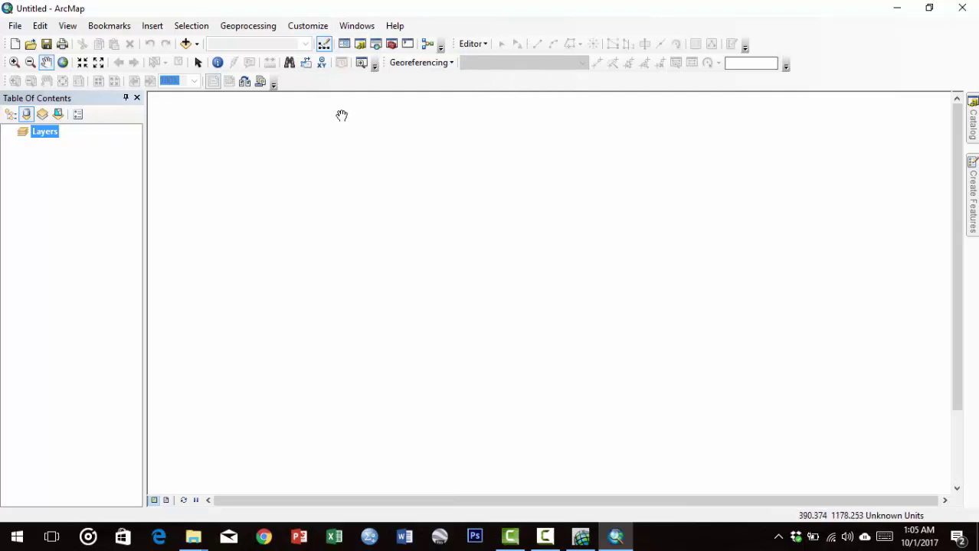
Step: Enable all eight extensions, 3D Analyst through Tracking Analyst, via Customize > Extensions
click(322, 30)
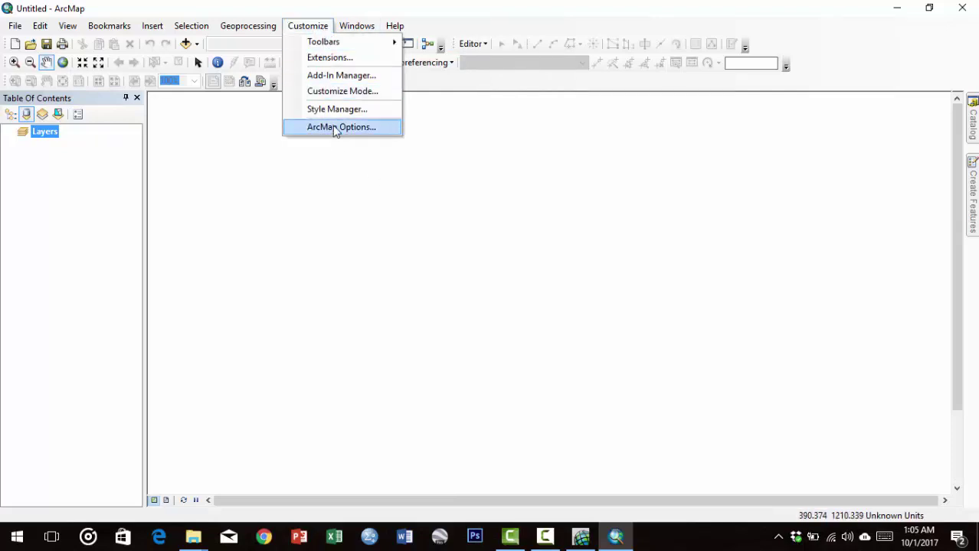
click(343, 60)
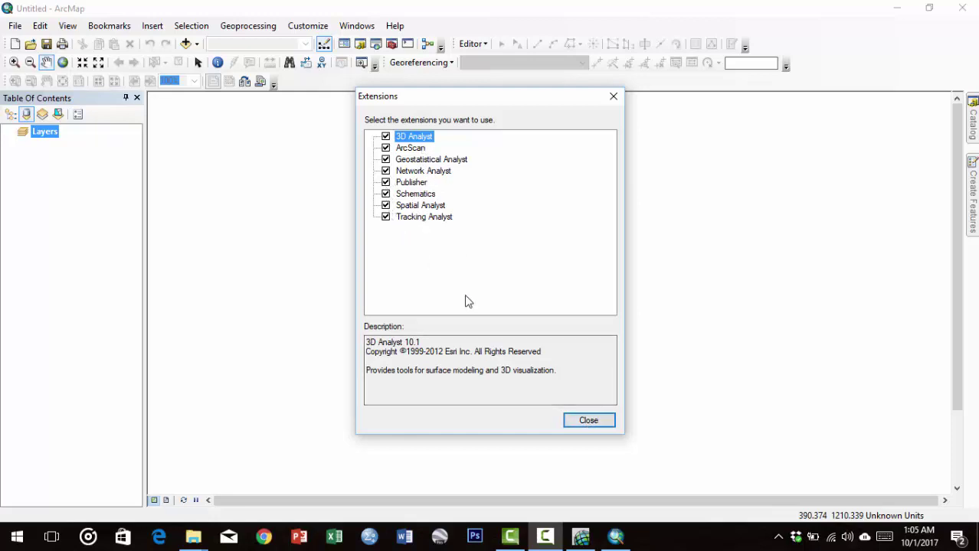
click(579, 421)
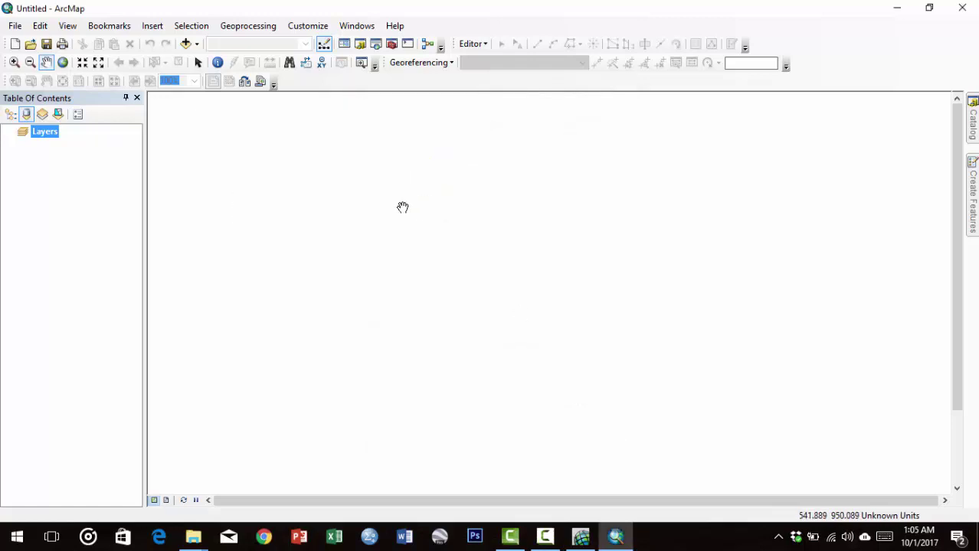